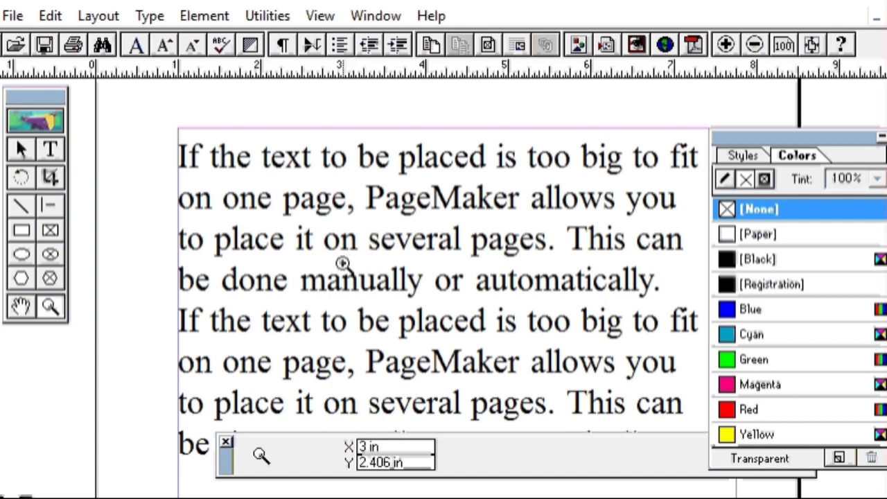
- Magnify the first paragraph with the Zoom tool and check which preset view size is active
left_click(340, 265)
left_click(378, 259)
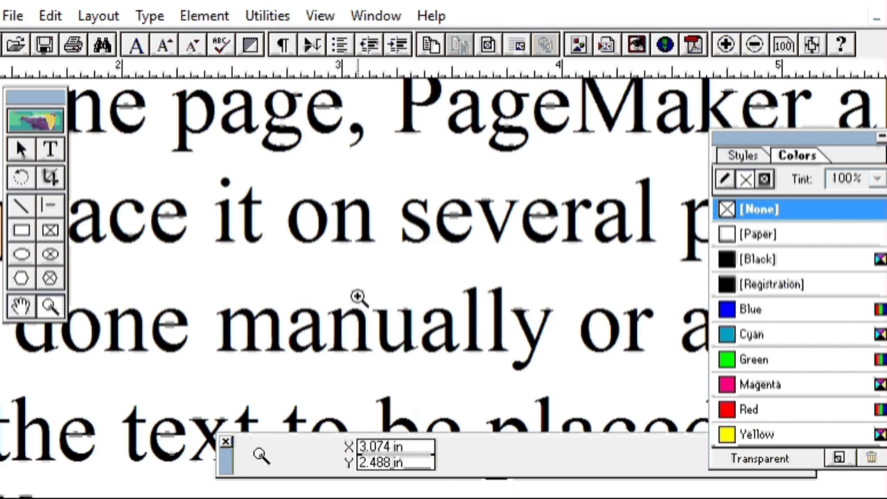
right_click(380, 227)
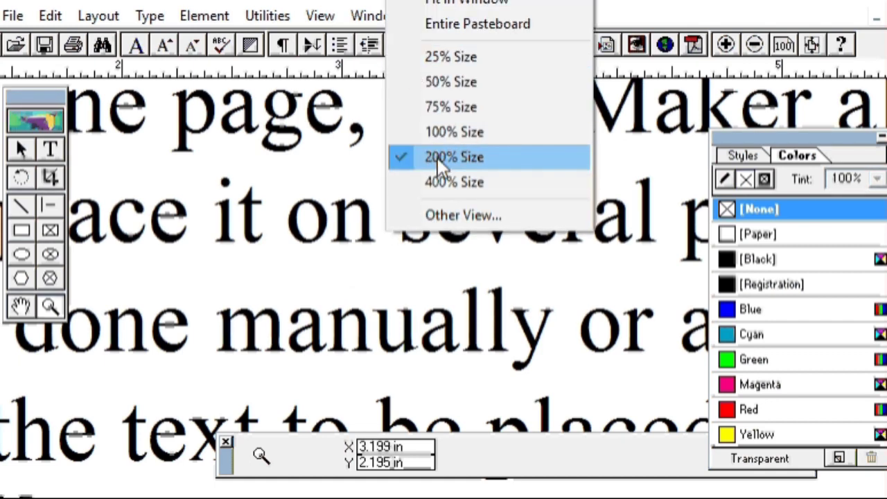
left_click(212, 260)
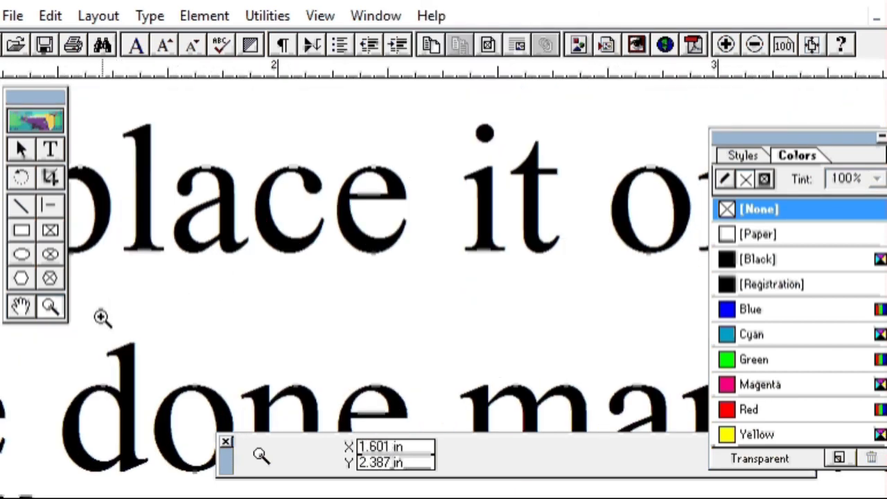
- Jump the publication to Actual Size using the Zoom tool and check the active view size
double_click(58, 312)
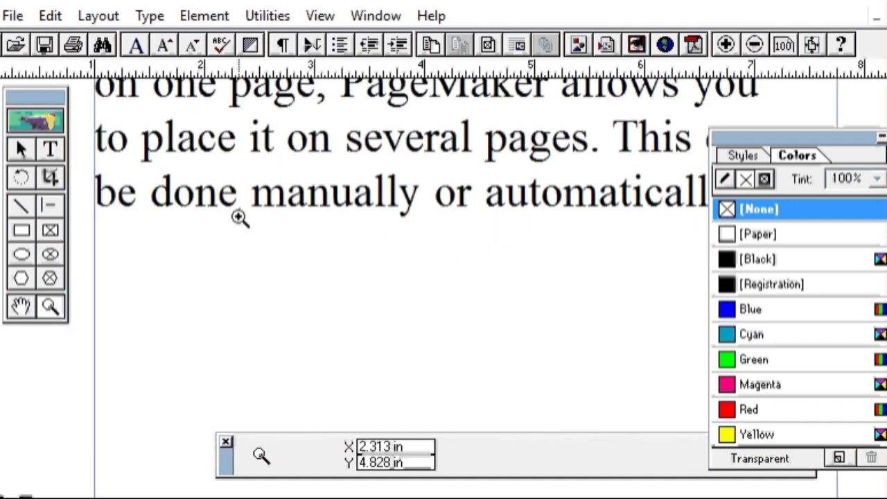
right_click(255, 195)
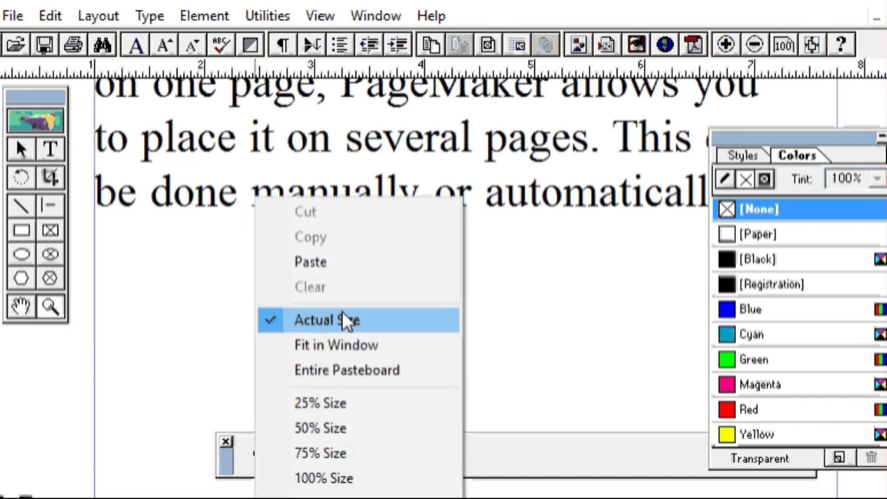
left_click(180, 271)
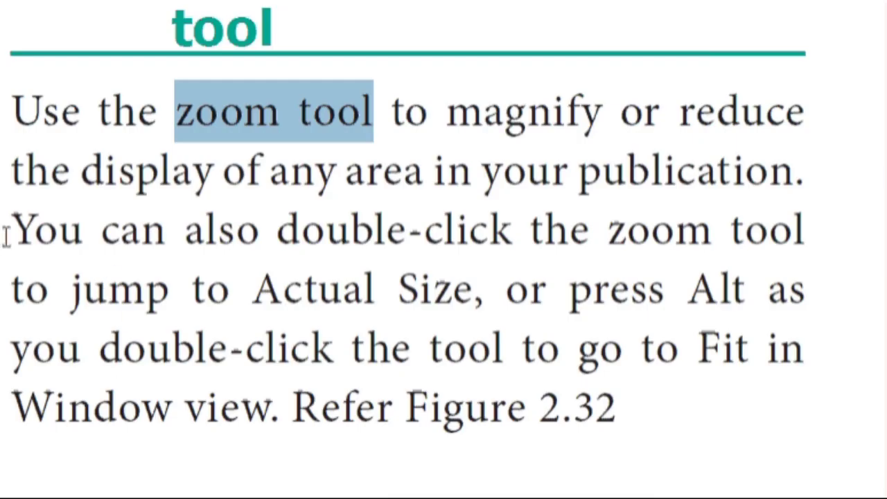
- Switch to the textbook page and highlight the sentence on jumping to Actual Size and the word "double-click"
left_click_drag(5, 236, 463, 298)
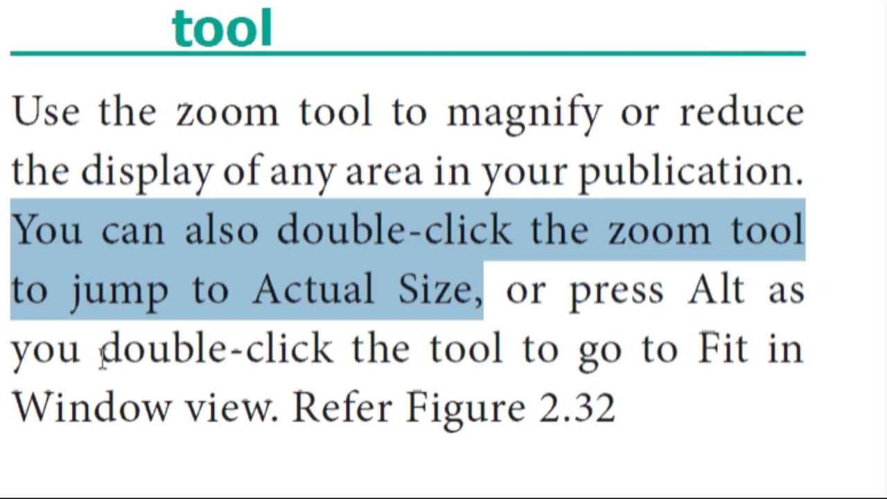
left_click_drag(122, 346, 335, 354)
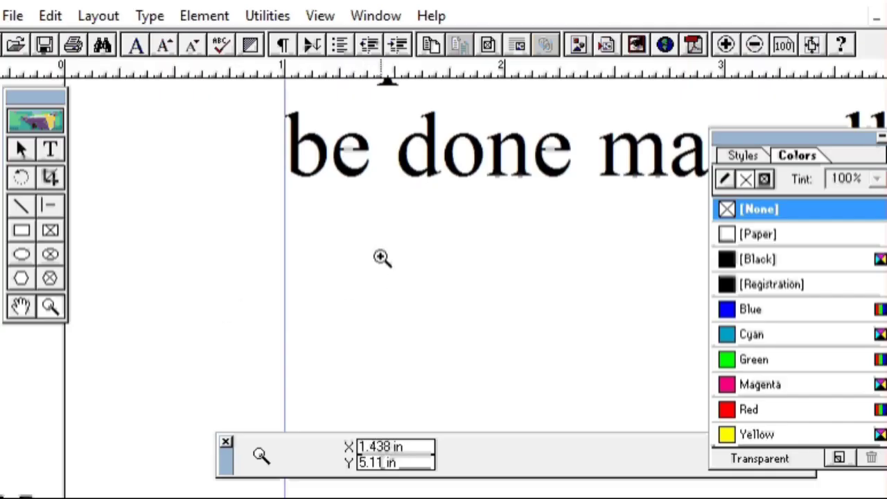
- Switch to PageMaker, check the view size of the magnified text, and bring the page to Fit in Window view
right_click(381, 256)
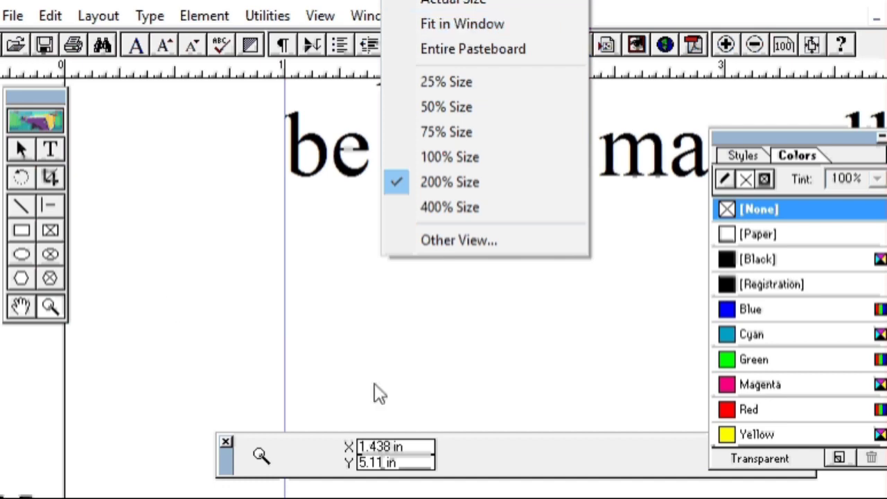
left_click(212, 268)
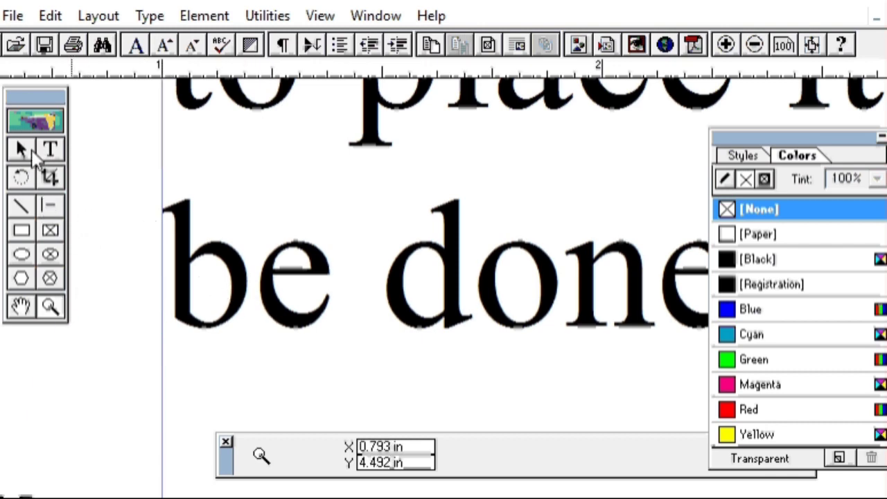
left_click(28, 151)
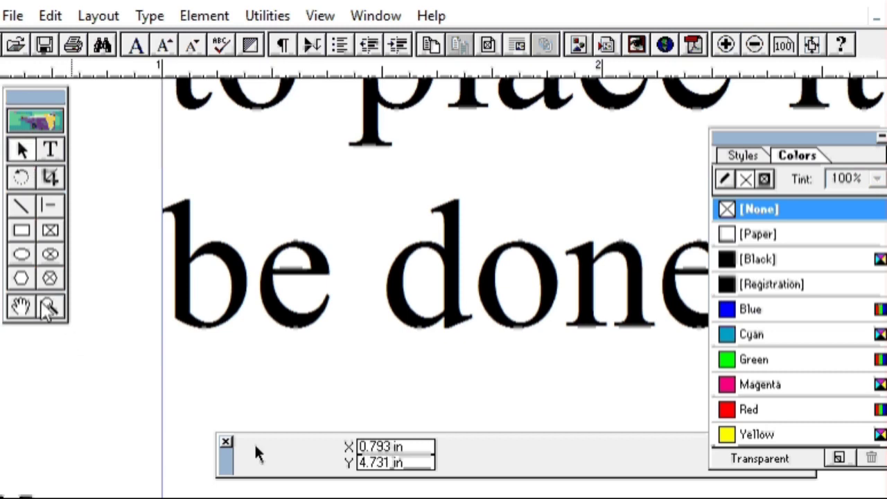
key("ctrl+0")
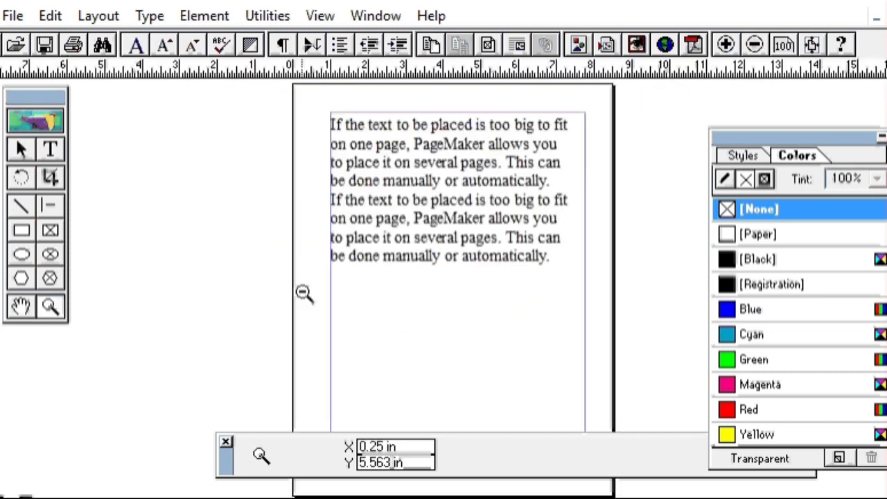
right_click(438, 238)
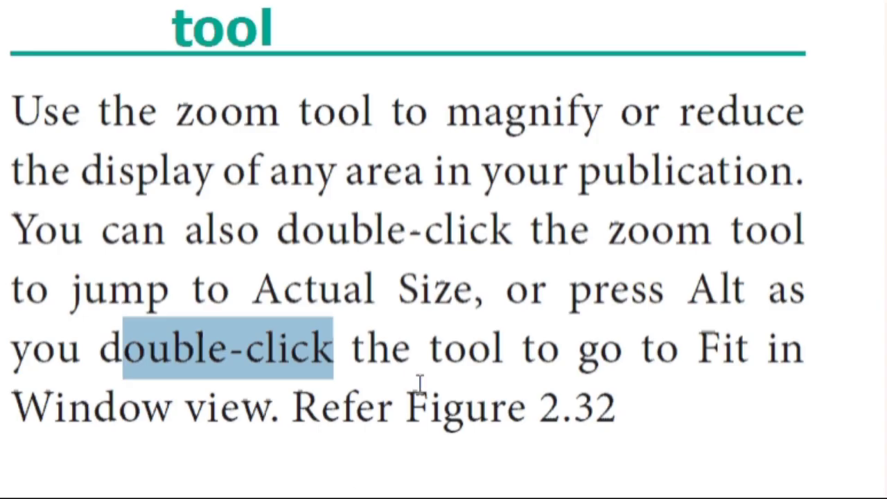
- Highlight the Fit in Window instruction in the textbook and read on through step 1 of magnifying or reducing with the zoom tool
left_click(538, 317)
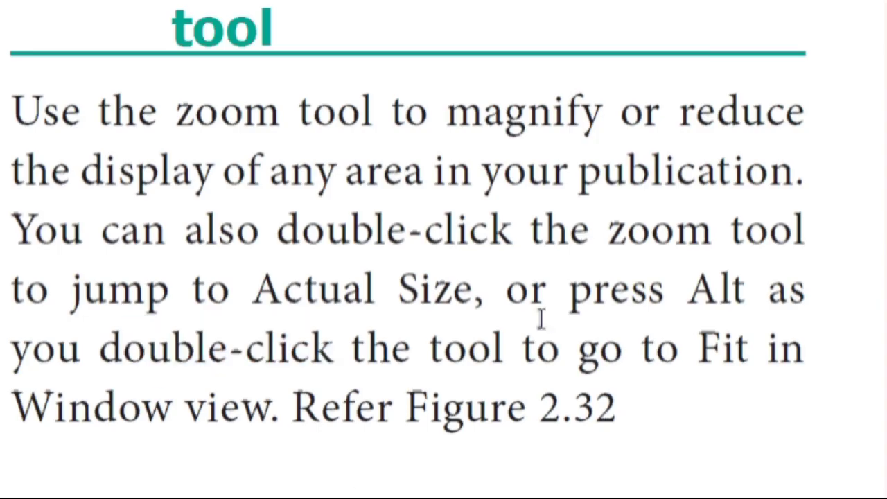
left_click_drag(567, 298, 220, 404)
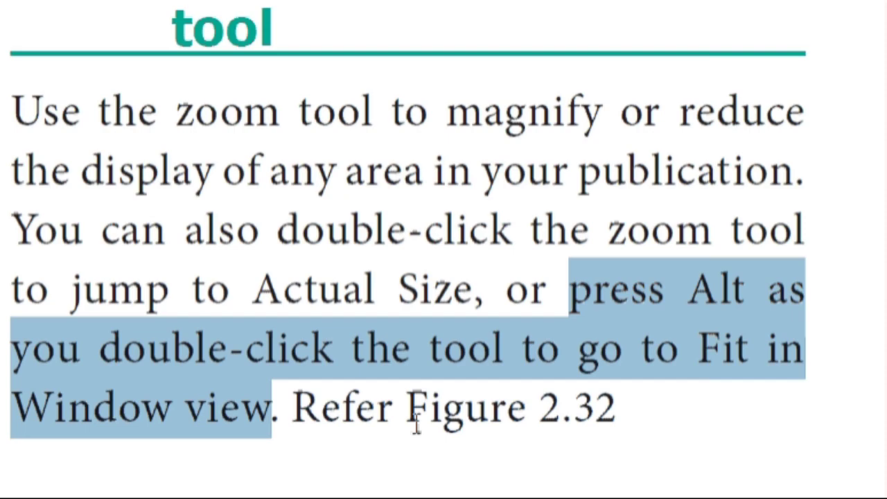
scroll(416, 425, "down", 7)
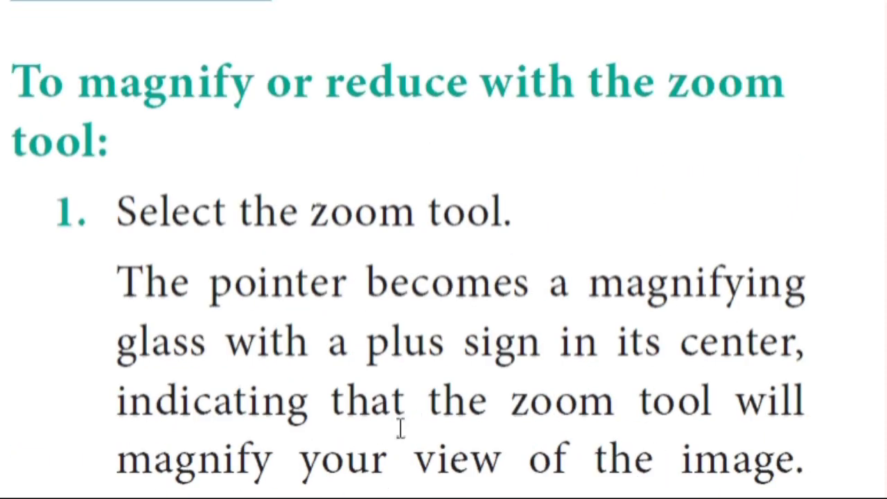
scroll(442, 220, "down", 1)
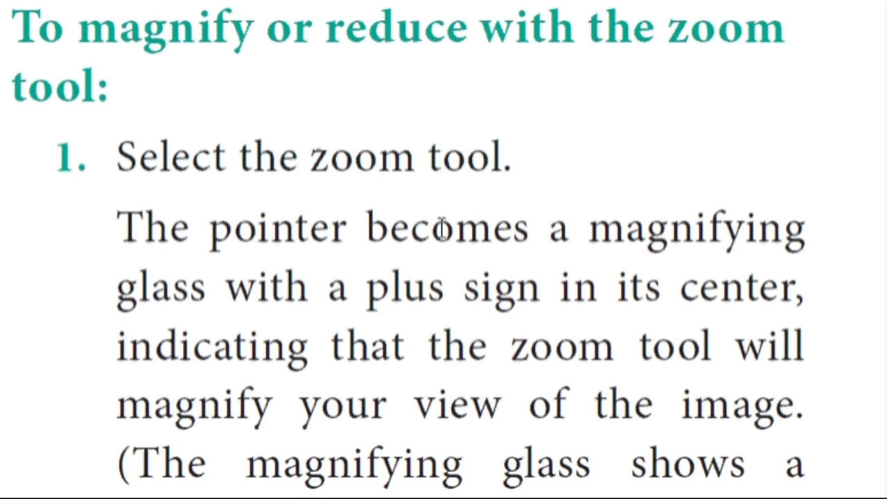
scroll(474, 239, "down", 2)
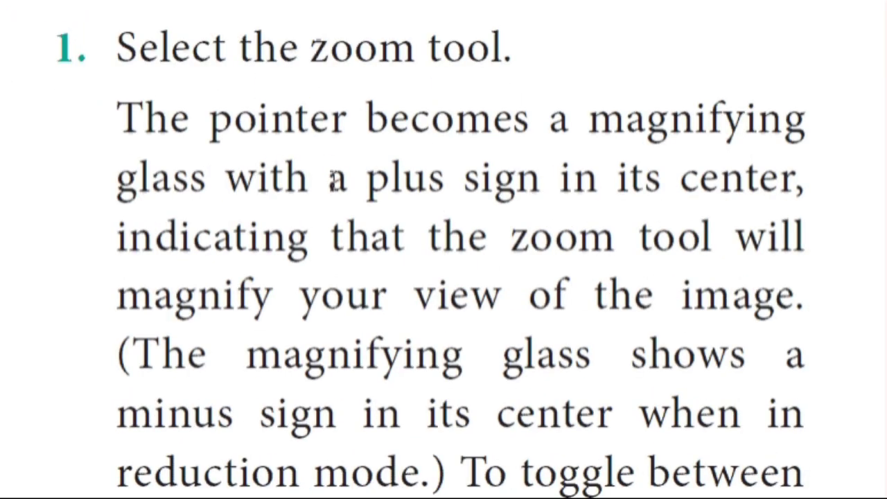
scroll(334, 177, "down", 1)
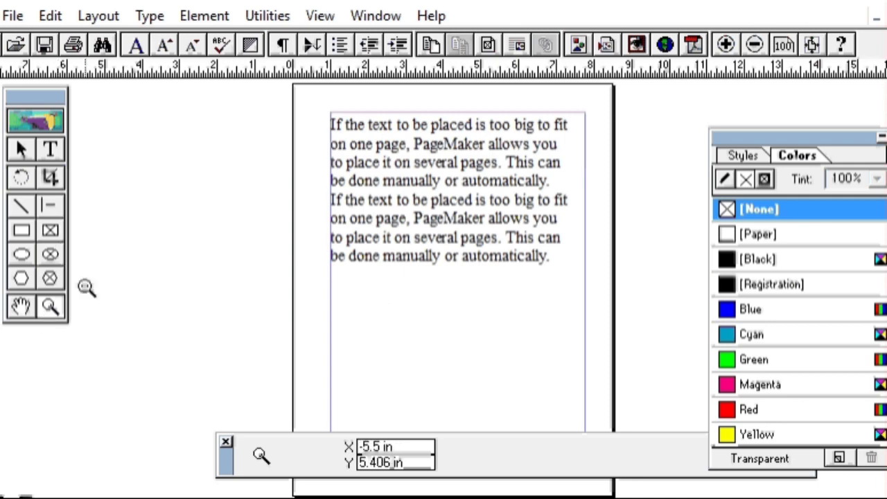
- Switch to PageMaker, change to the Pointer tool and reselect the Zoom tool
left_click(21, 151)
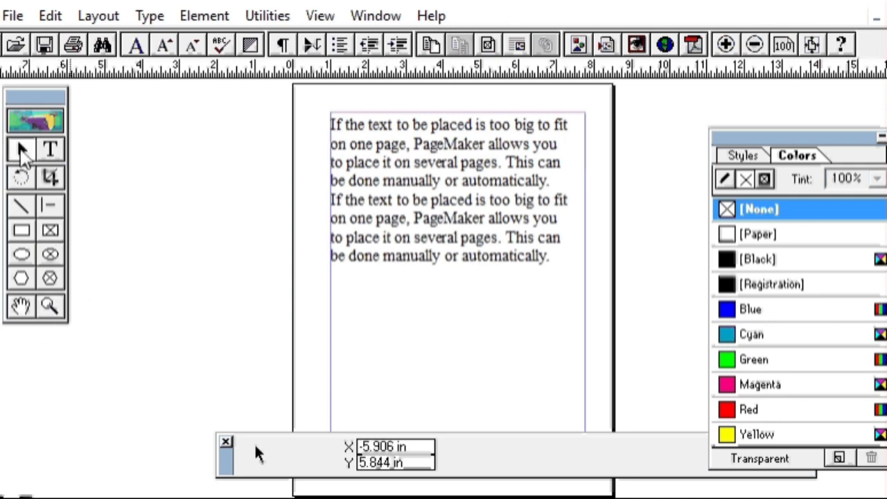
left_click(49, 306)
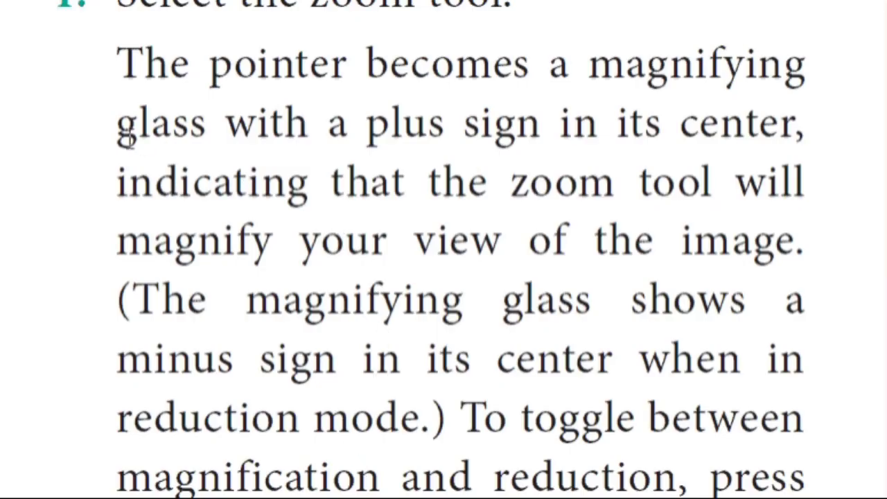
- Highlight the textbook passages on the magnifying glass with a plus sign and on magnifying the view of the image
left_click_drag(600, 69, 712, 188)
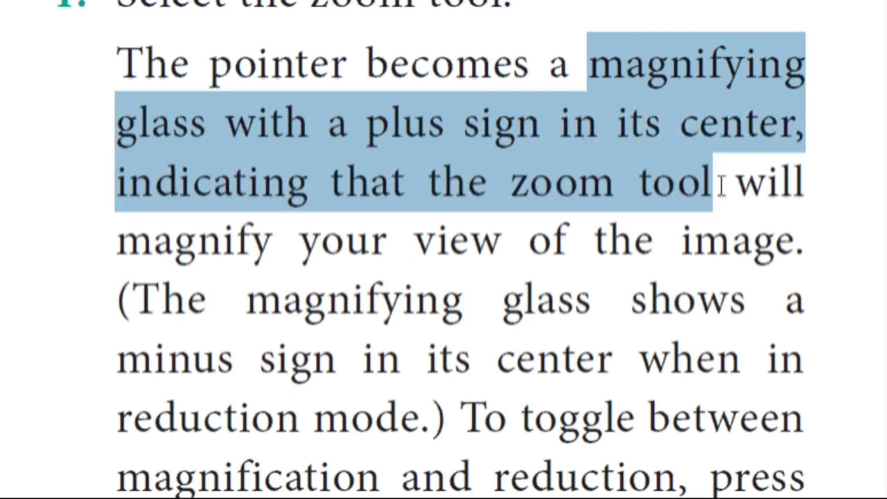
left_click(743, 188)
left_click_drag(744, 189, 795, 251)
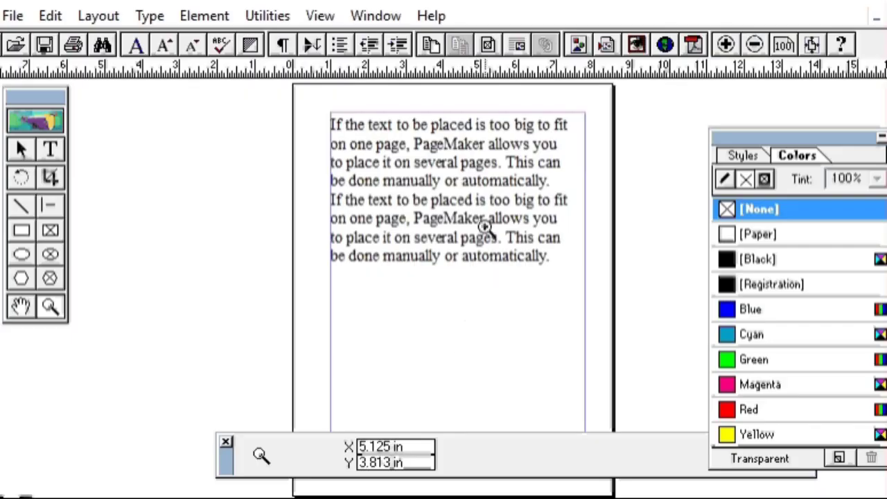
- Magnify the second paragraph on the PageMaker page with the Zoom tool
left_click(456, 224)
left_click(460, 224)
left_click_drag(460, 224, 434, 257)
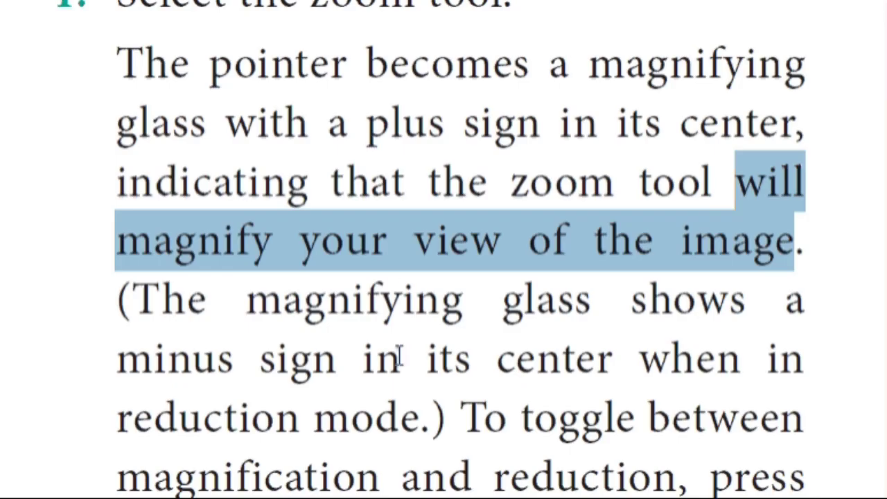
- Read the textbook's note on reduction mode and zoom out from the enlarged PageMaker text until the page is small
scroll(399, 288, "down", 1)
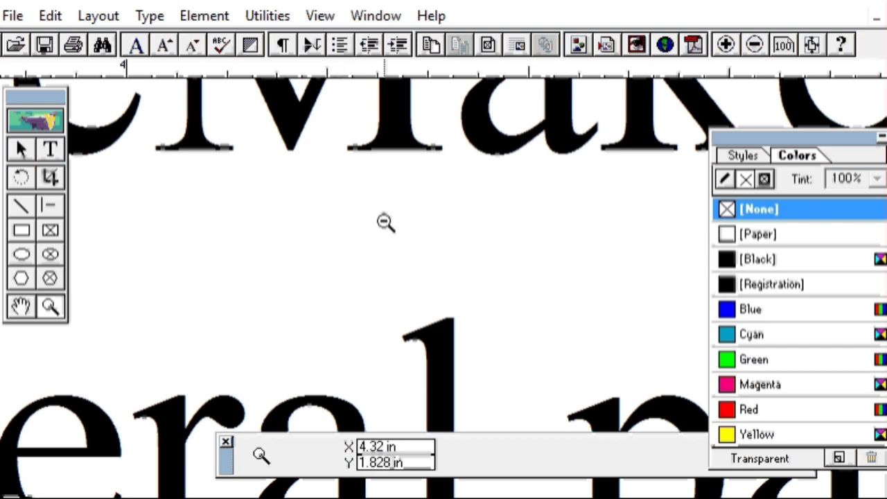
left_click(360, 232, "ctrl")
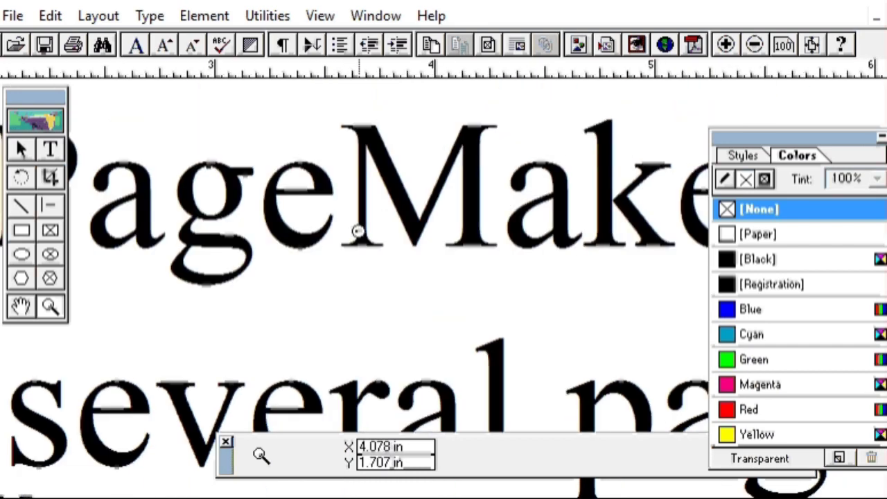
left_click(360, 231, "ctrl")
left_click(360, 232, "ctrl")
left_click(478, 390, "ctrl")
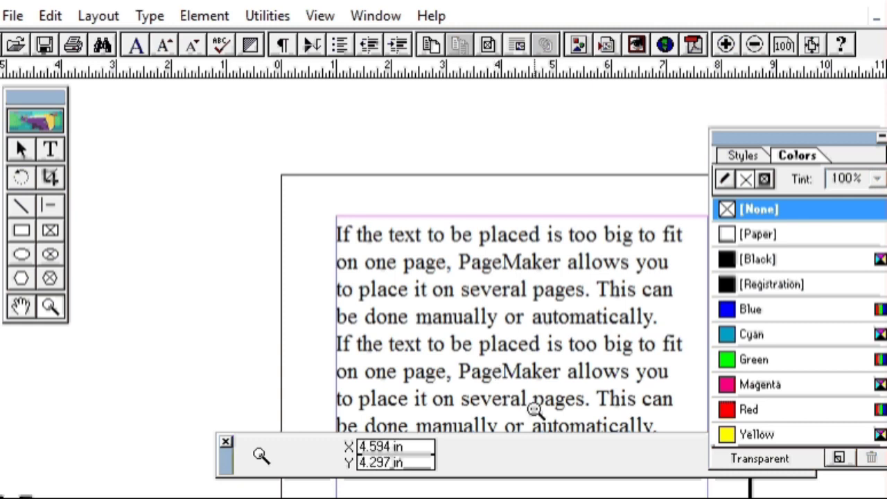
left_click(610, 430, "ctrl")
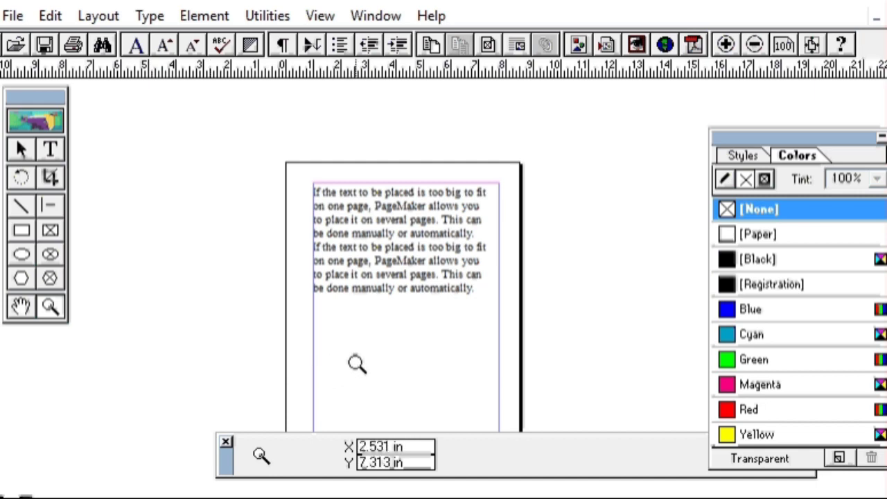
- Magnify the page repeatedly with the Zoom tool until only a few words near the left margin guide fill the view
left_click(375, 278)
left_click(492, 275)
left_click(561, 281)
left_click(590, 287)
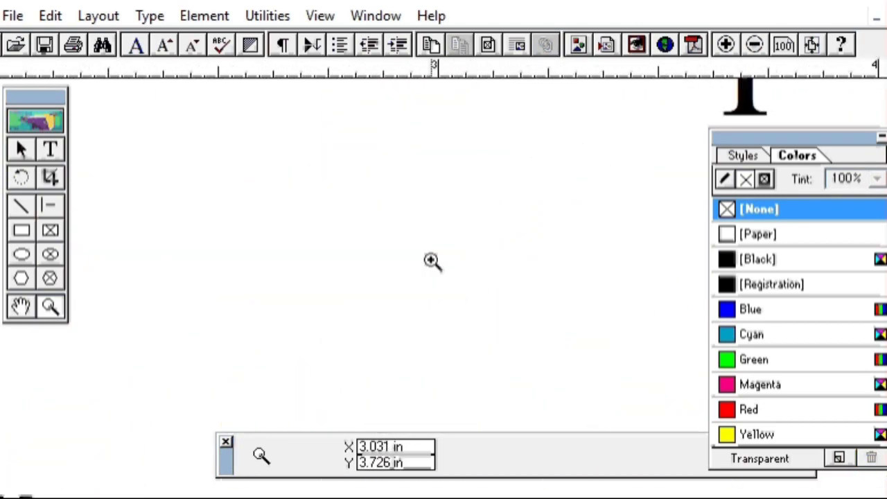
left_click(388, 253, "alt")
left_click(351, 243)
left_click(350, 235)
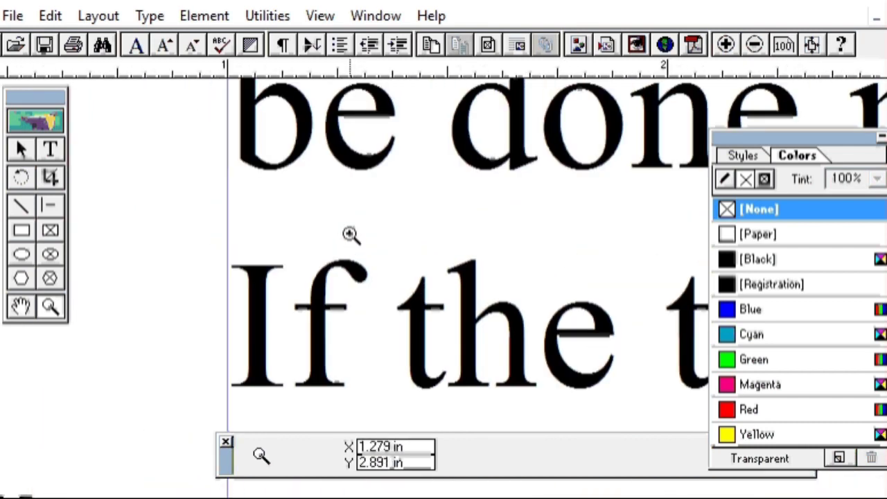
- Toggle from the Zoom tool to the Pointer tool, then make the Zoom tool active again
key("shift+F8")
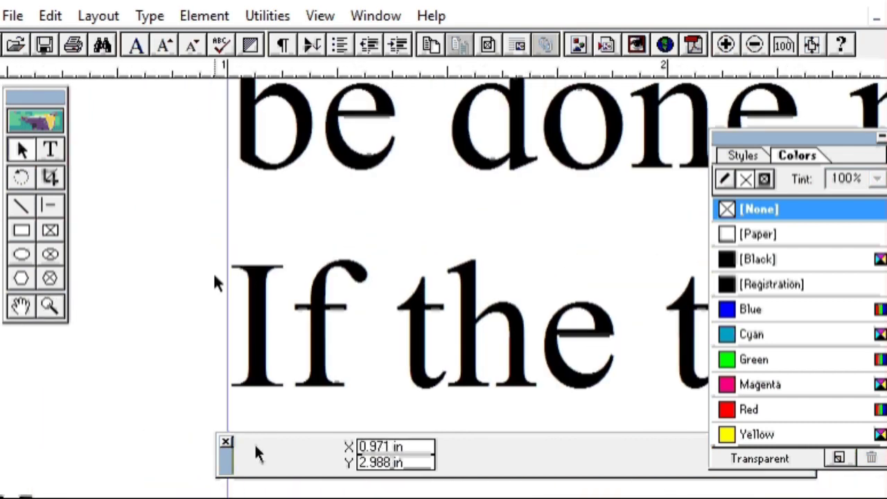
left_click(301, 214)
left_click(53, 312)
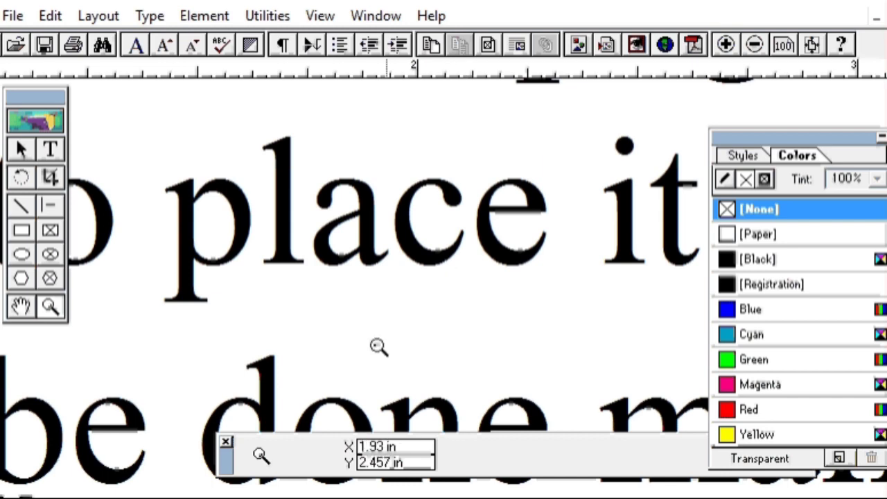
- Zoom out from the enlarged text in reduction mode, then read on in the textbook about magnification and reduction limits
left_click(382, 284, "ctrl")
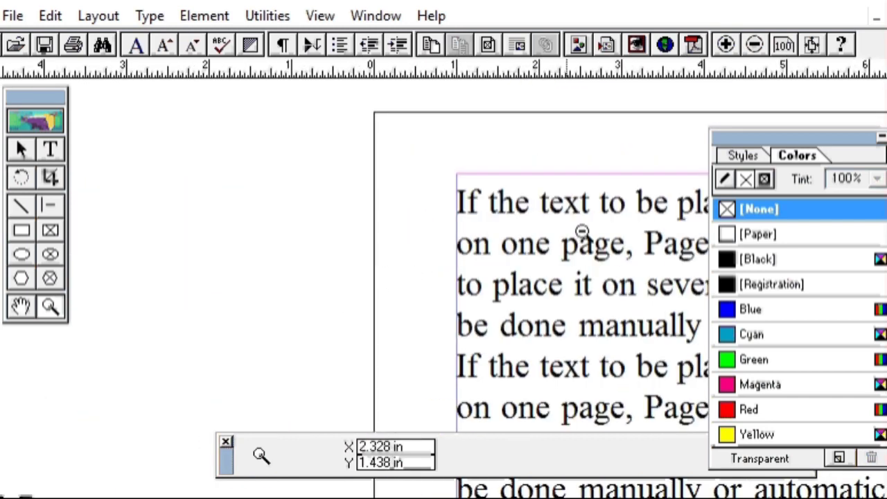
left_click(580, 233, "ctrl")
left_click(630, 284, "ctrl")
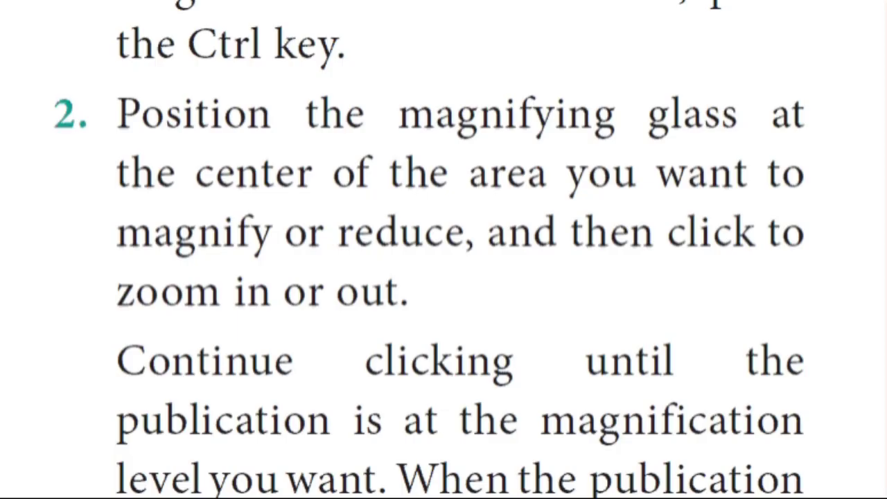
scroll(427, 368, "down", 3)
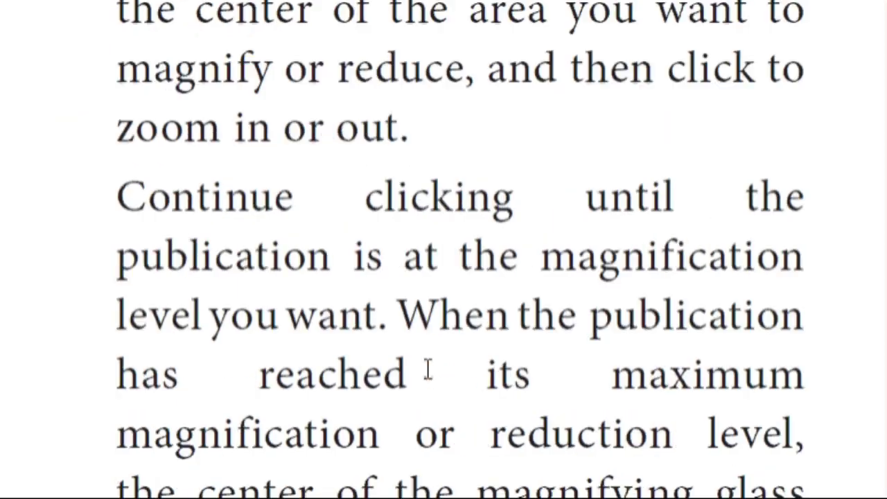
- Read the textbook paragraph on zooming until the wanted magnification level and highlight the words "you want"
scroll(428, 367, "up", 2)
scroll(428, 368, "down", 1)
scroll(428, 368, "down", 1)
scroll(537, 287, "down", 2)
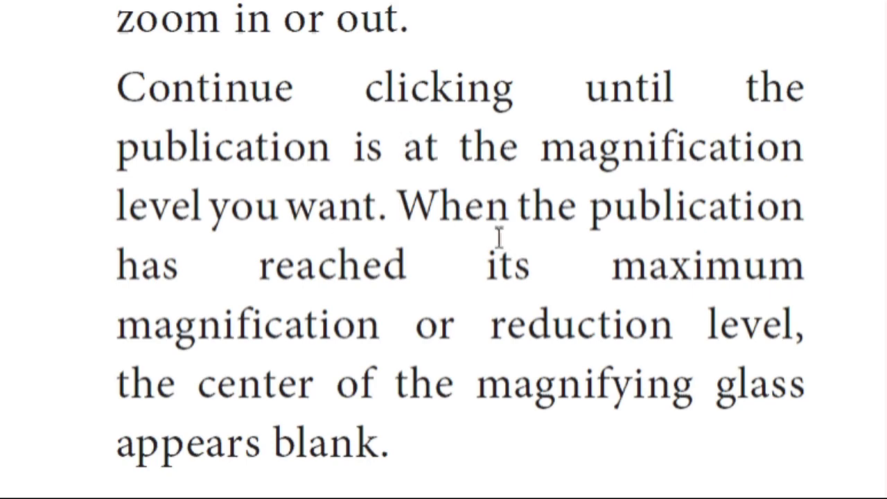
left_click_drag(200, 206, 355, 208)
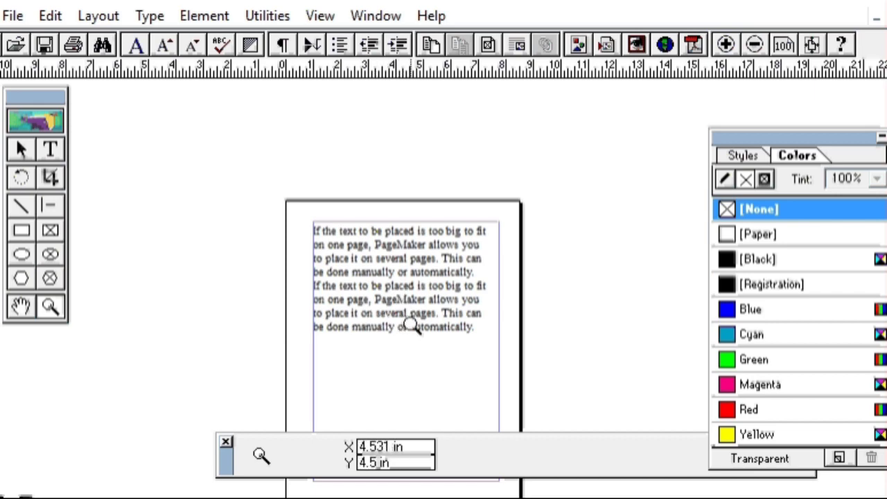
- Magnify the small page repeatedly around the second paragraph until the letters of "PageMaker" fill the view
key("ctrl+0")
key("ctrl+0")
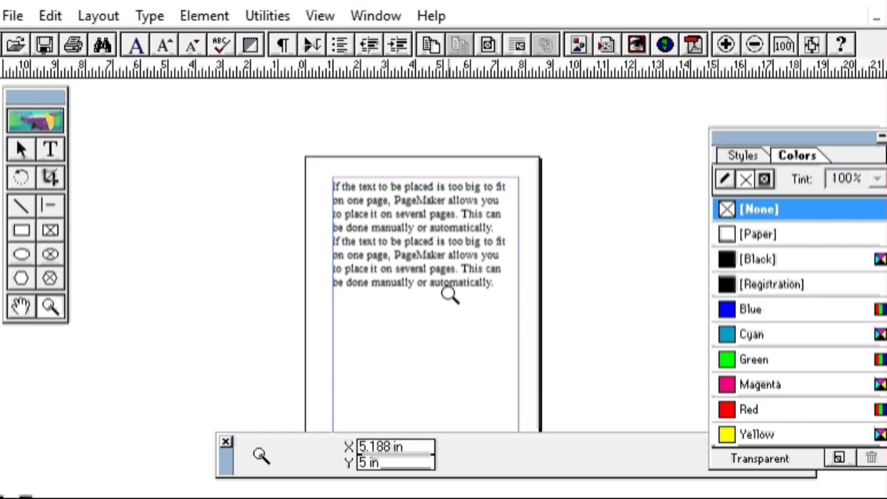
left_click(449, 291)
left_click(444, 280)
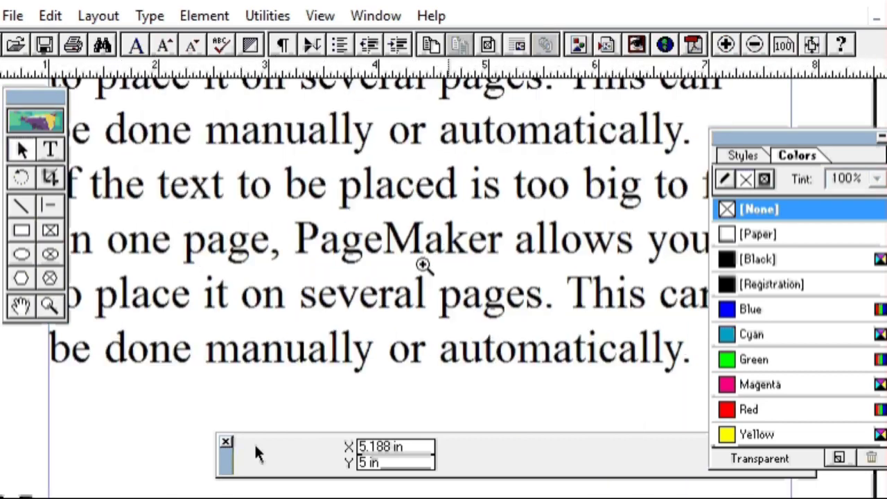
left_click(422, 263)
left_click(409, 262, "ctrl")
left_click(392, 303)
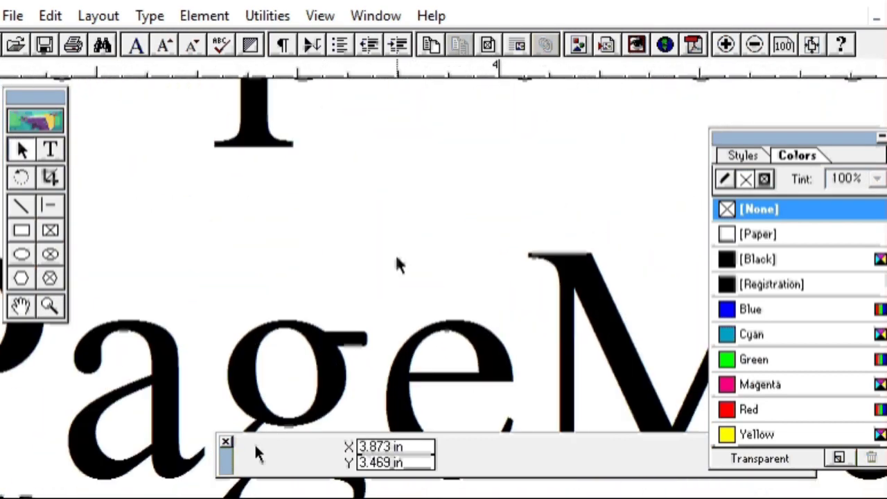
- Switch between the Zoom and Pointer tools, then try to magnify the enlarged text further with the Zoom tool
left_click(50, 306)
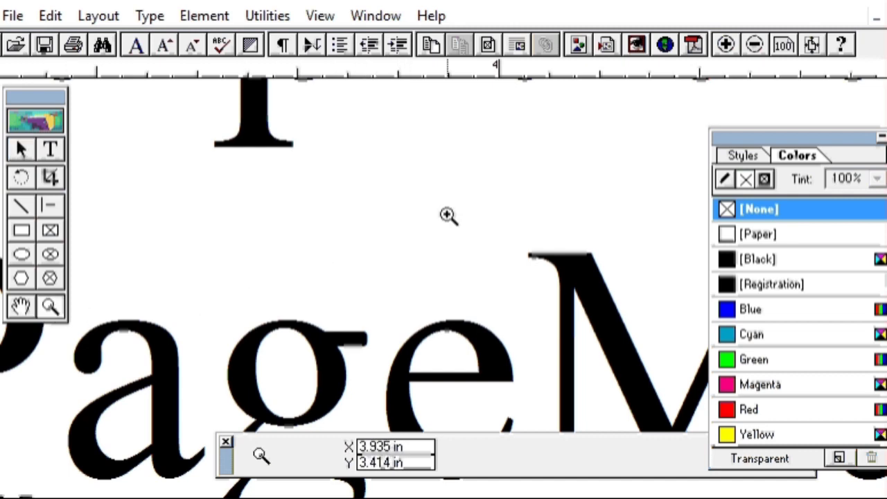
key("shift+F1")
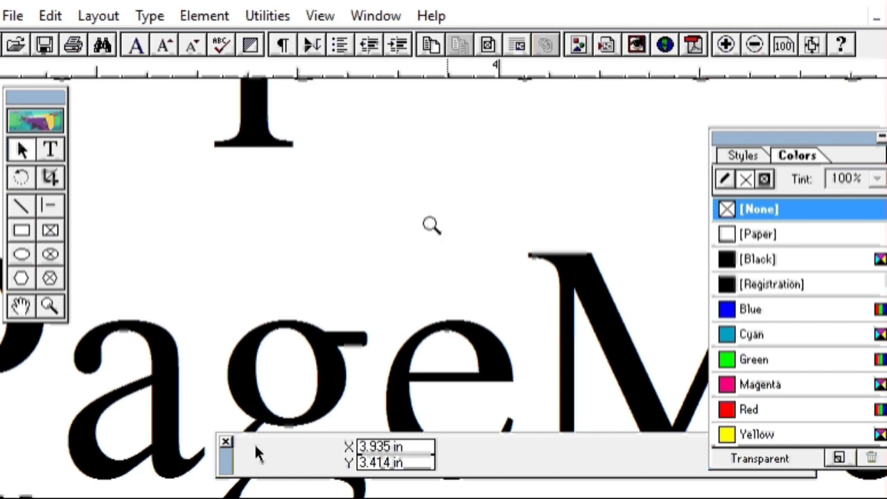
key("shift+F7")
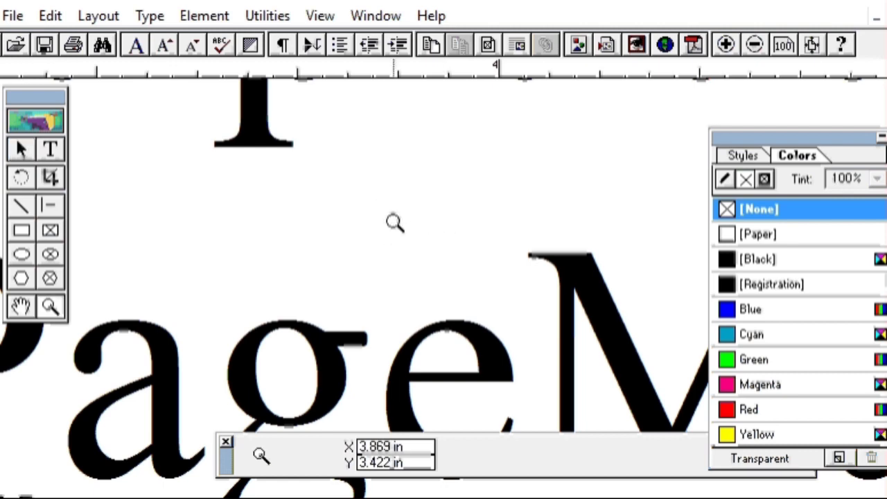
left_click(395, 222)
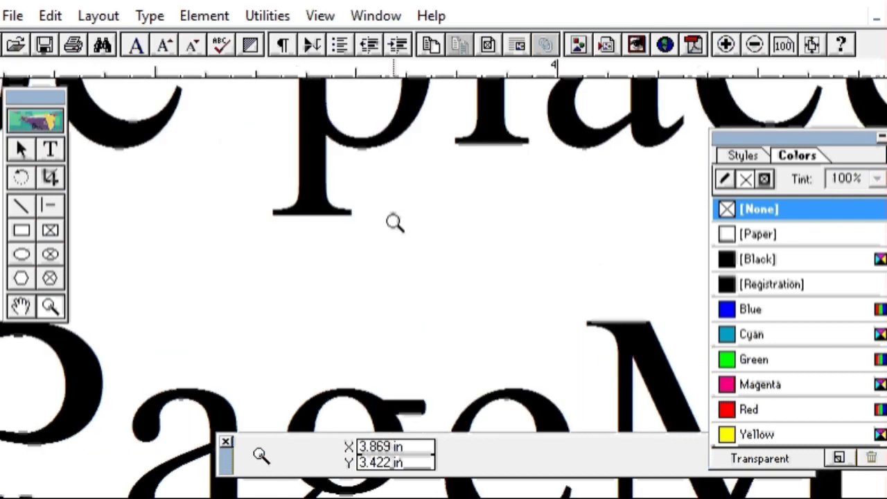
left_click(353, 234)
left_click(325, 254)
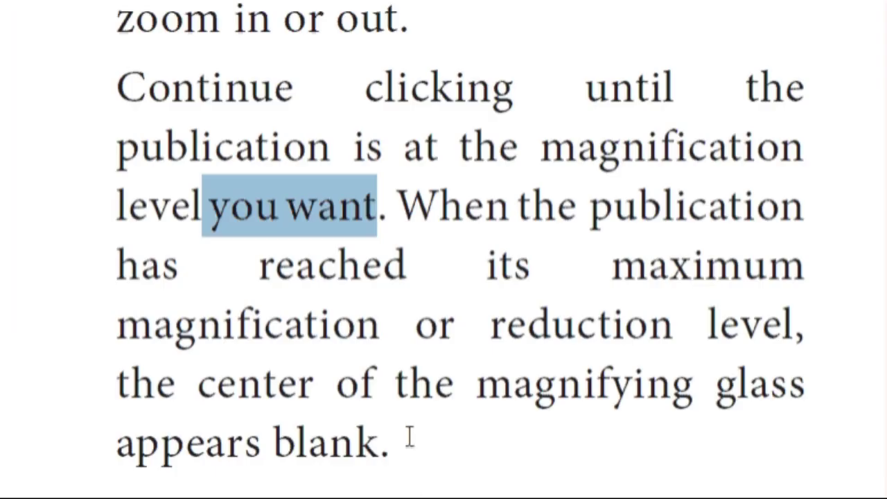
- Read the textbook's note on the blank magnifying glass and its instructions for magnifying part of a page with a marquee
left_click_drag(401, 208, 399, 479)
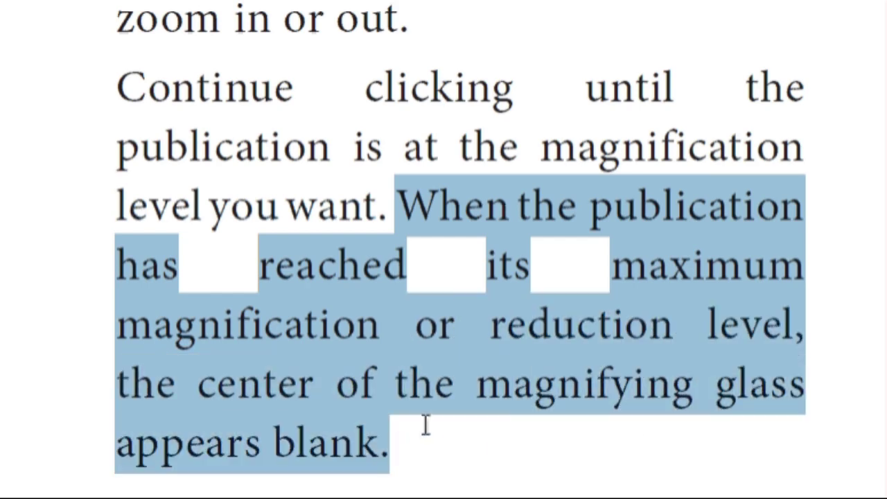
scroll(525, 391, "up", 10)
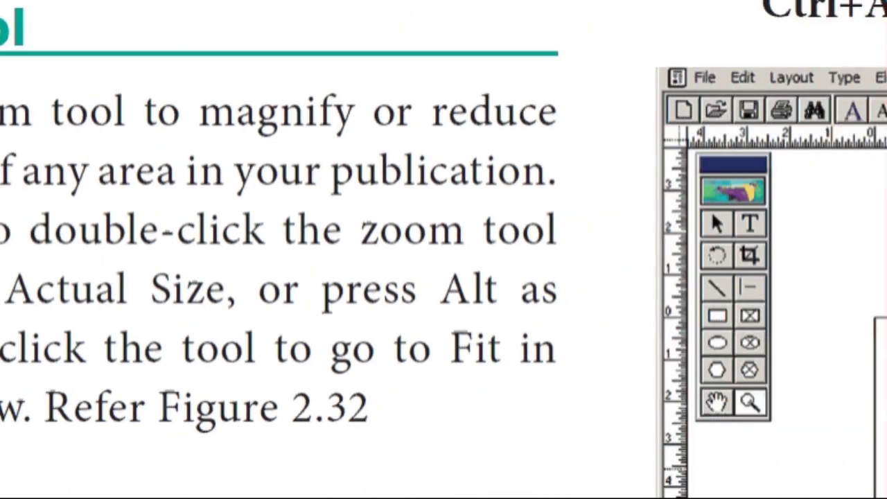
scroll(697, 382, "up", 12)
scroll(700, 424, "down", 2)
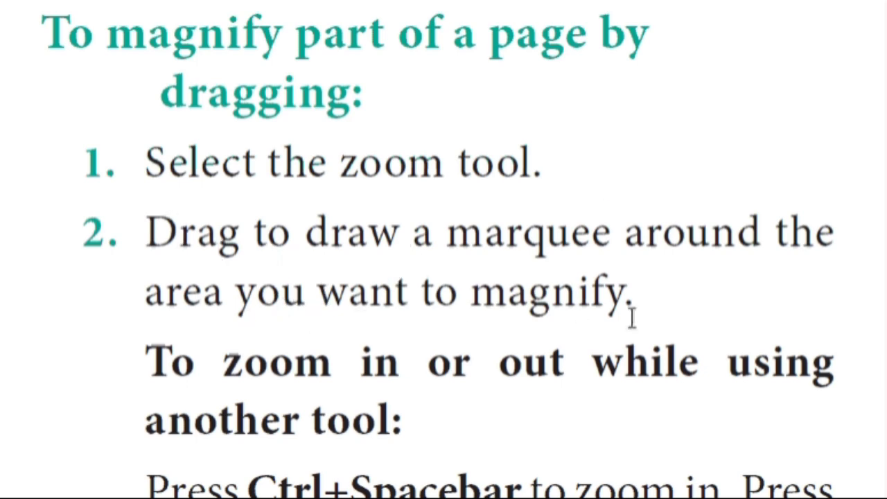
left_click(370, 292)
mouse_move(633, 293)
left_mouse_down()
mouse_move(187, 308)
mouse_move(294, 296)
mouse_move(596, 231)
mouse_move(168, 258)
left_mouse_up()
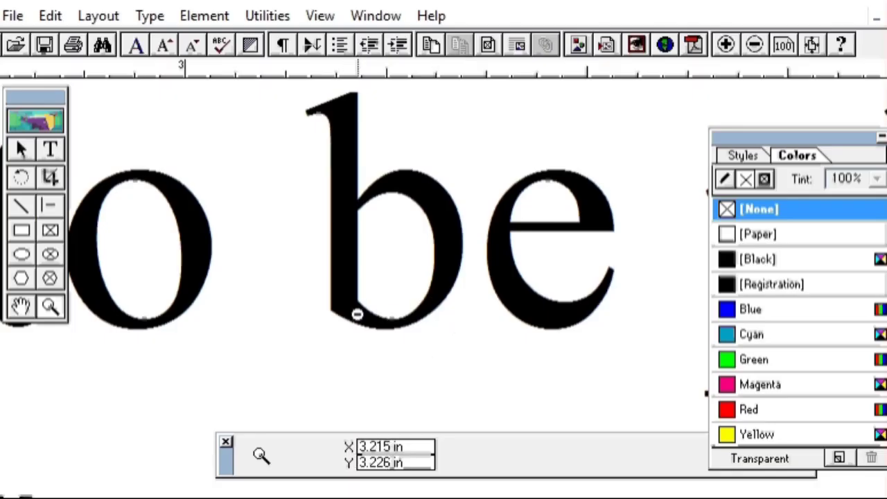
- Reduce the view to the small page, then draw zoom marquees around the text until the word "manually" fills the view
left_click(329, 291, "ctrl")
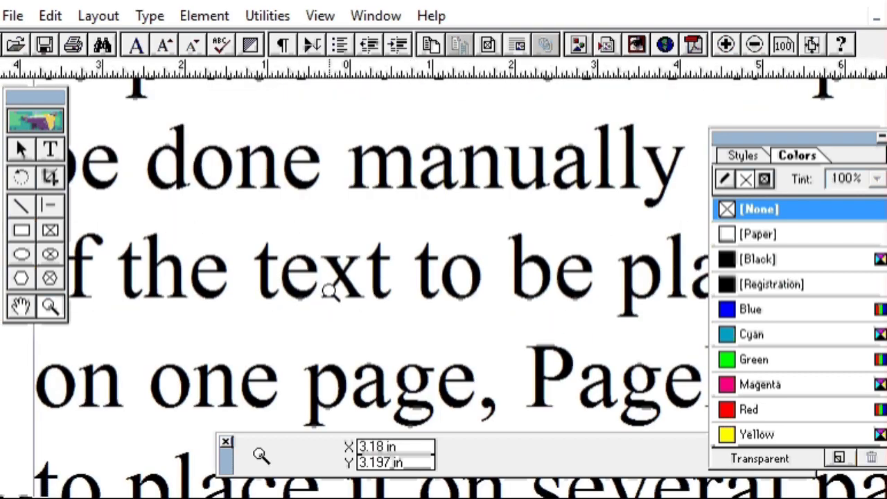
left_click(329, 291, "ctrl")
left_click(623, 354, "ctrl")
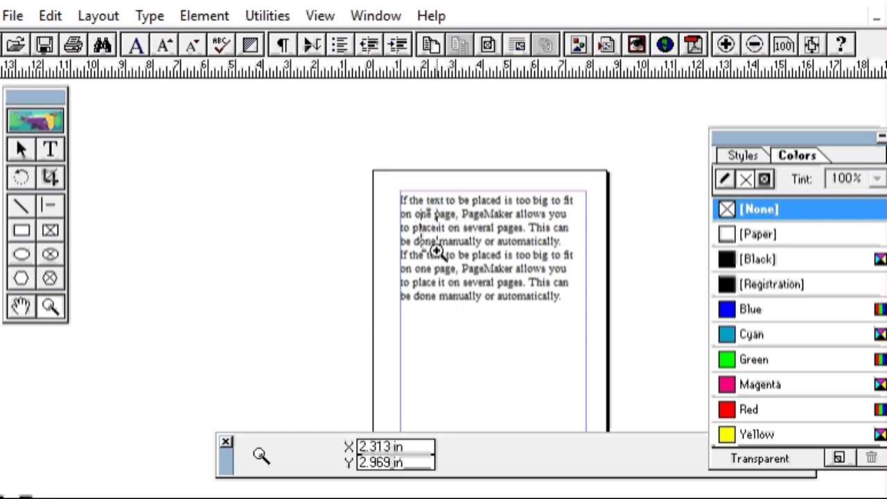
left_click_drag(510, 283, 569, 298)
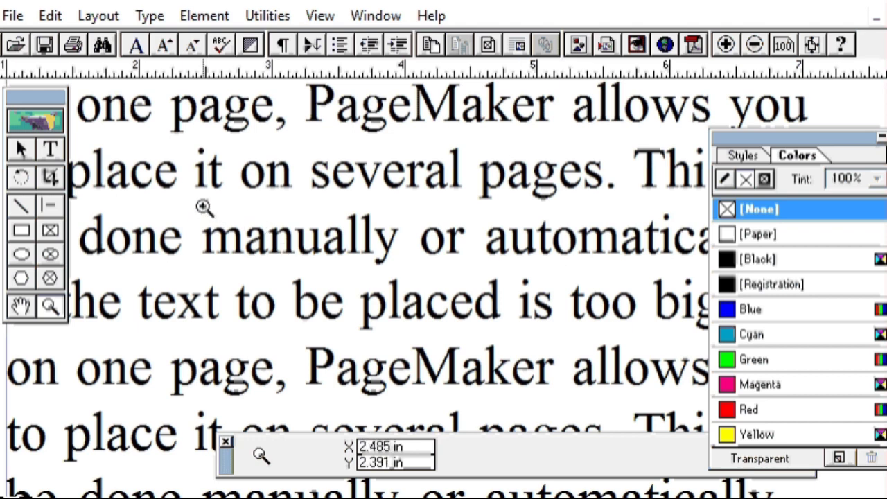
left_click_drag(197, 207, 408, 274)
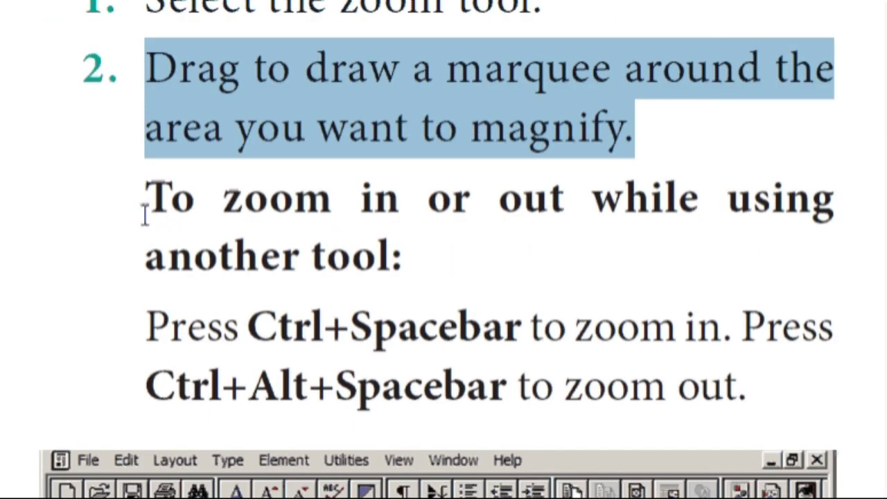
- Read and highlight the textbook's instructions for zooming in or out while using another tool
left_click_drag(148, 210, 391, 260)
left_click(522, 326)
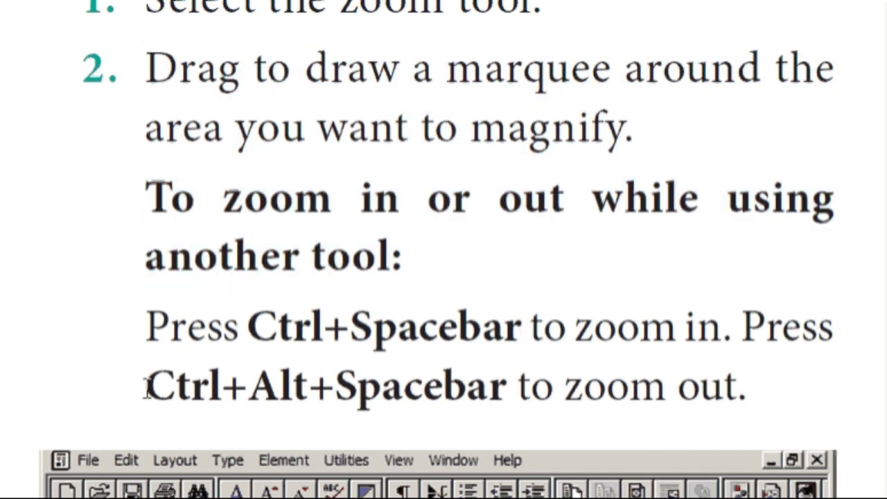
left_click_drag(147, 388, 698, 407)
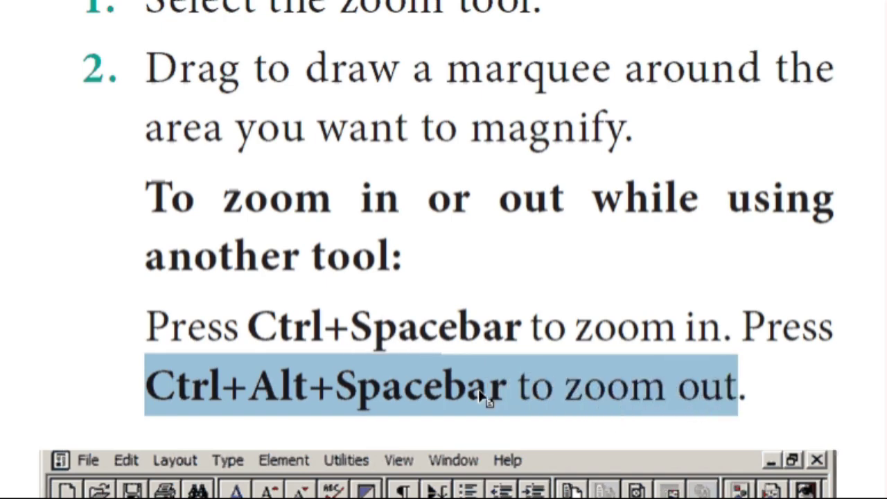
left_click_drag(248, 330, 737, 363)
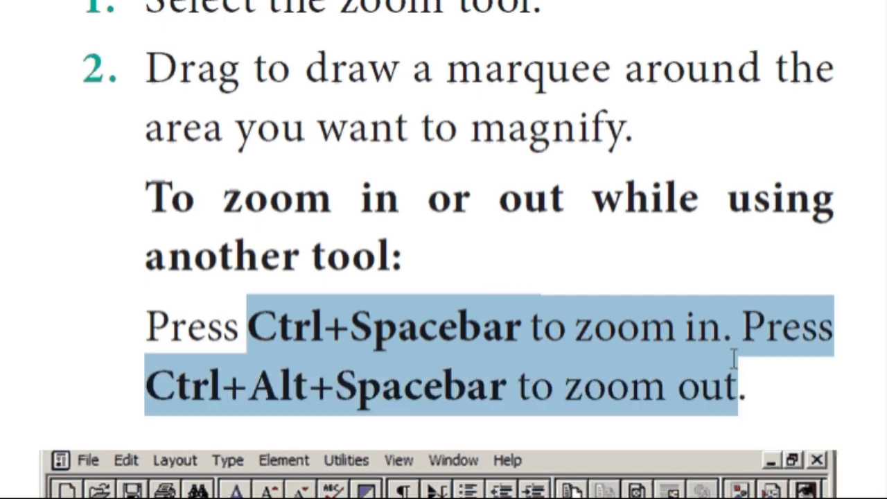
left_click(590, 418)
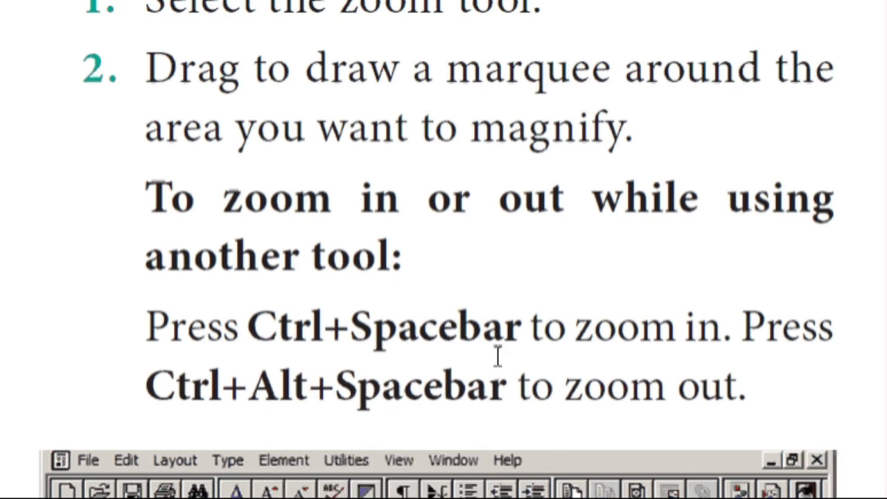
left_click_drag(141, 385, 774, 392)
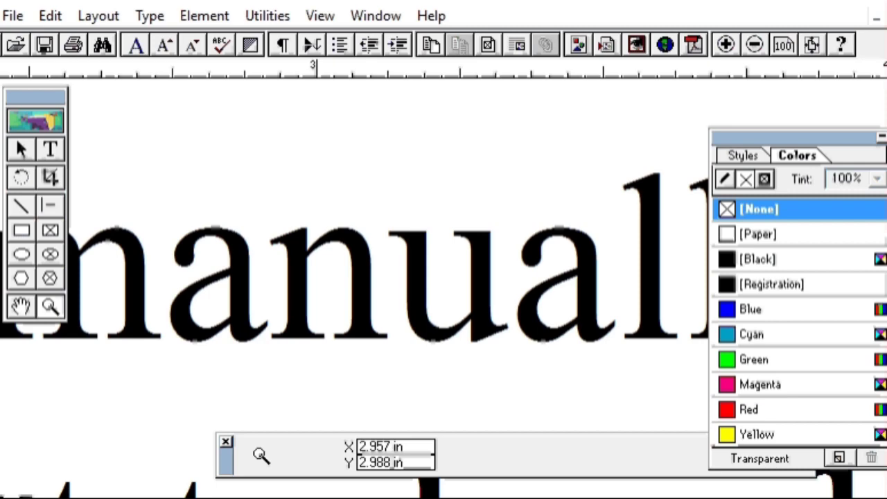
- Zoom out from the word "manually" to both paragraphs, then zoom in on the second paragraph with the Pointer tool active
left_click(341, 307, "ctrl+alt")
left_click(549, 293, "ctrl+alt")
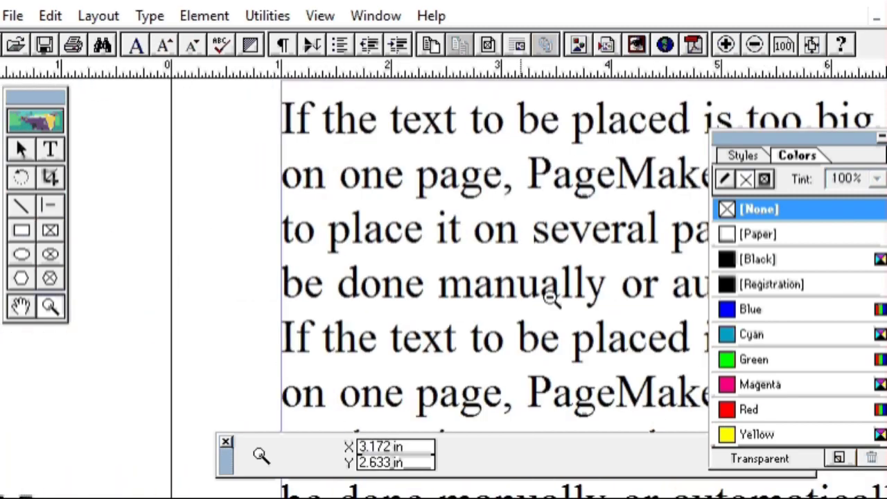
left_click(614, 365, "ctrl+alt")
left_click(627, 371, "ctrl+alt")
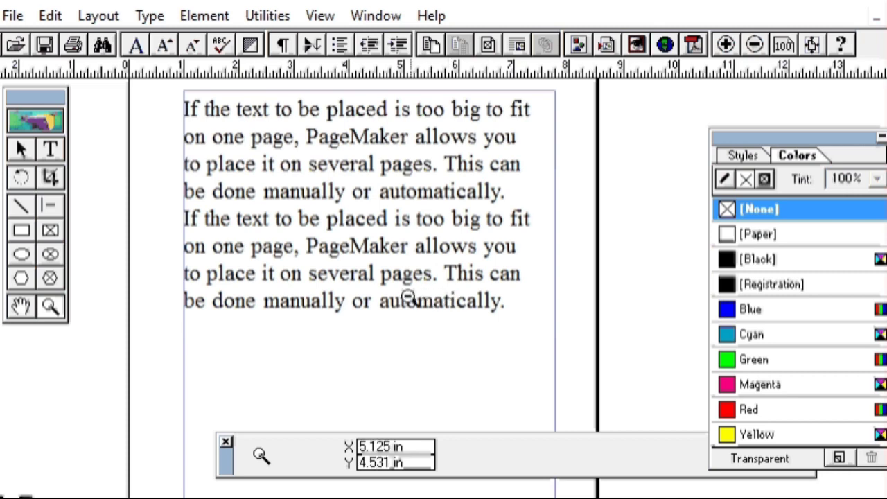
left_click(352, 277)
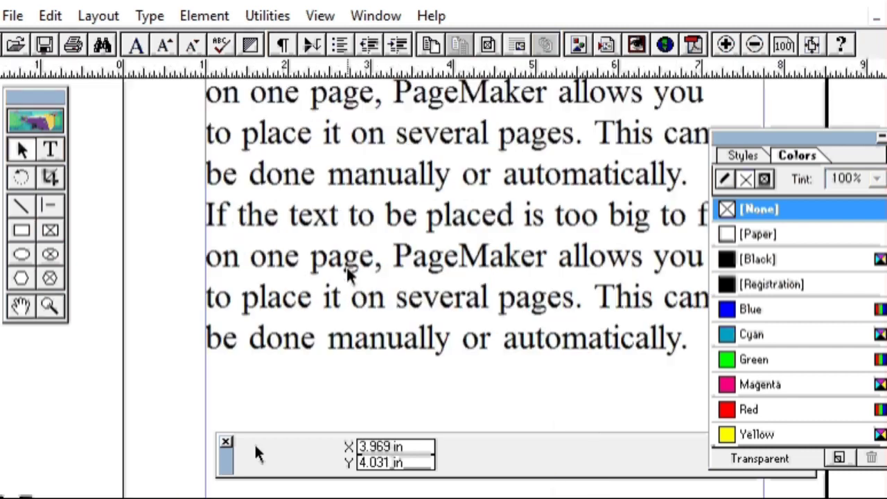
left_click(558, 285)
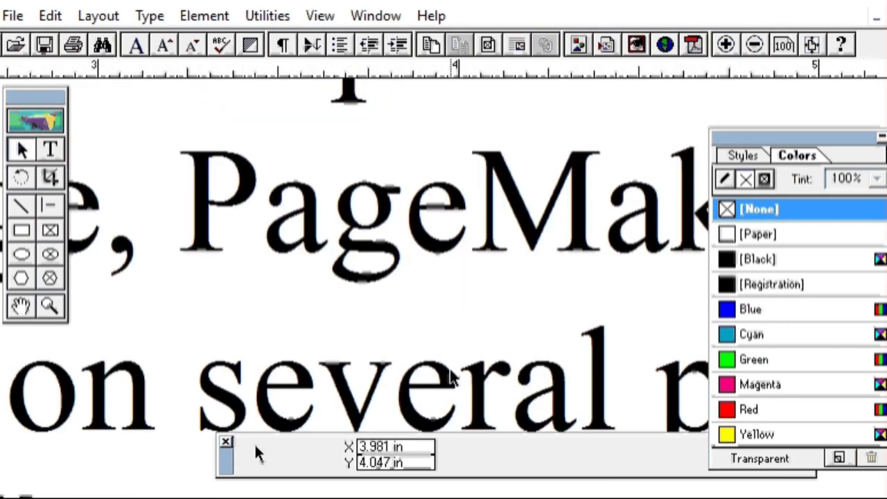
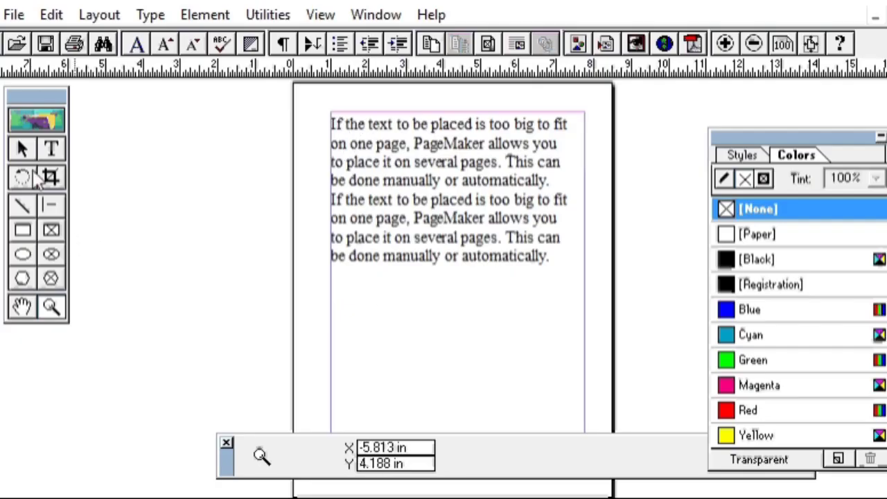
- Select both paragraphs with the Text tool and open their Character Specifications
left_click(55, 152)
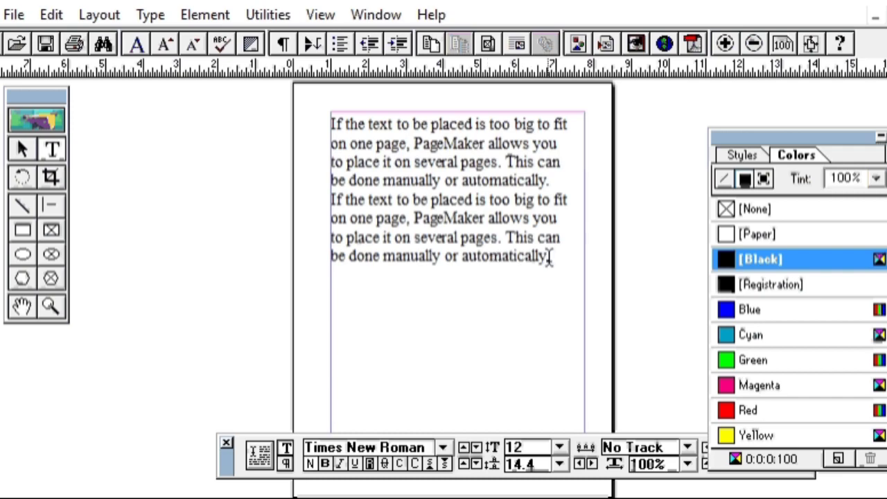
left_click_drag(553, 257, 299, 115)
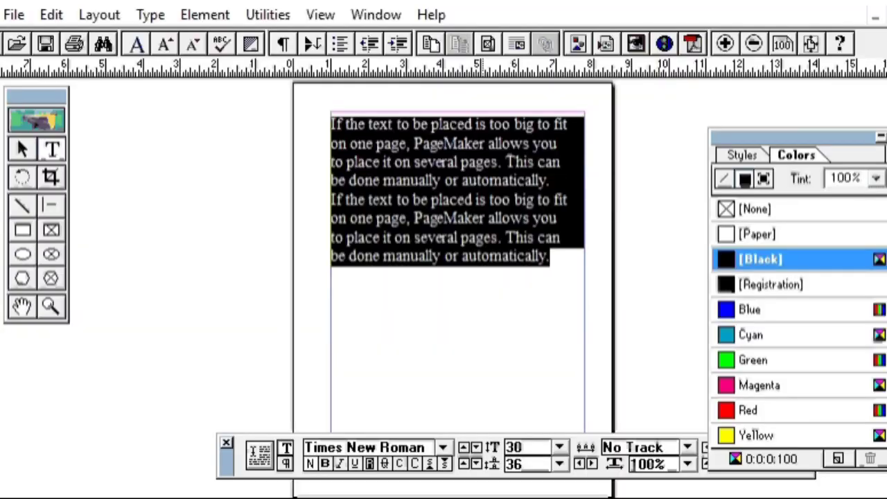
left_click(150, 15)
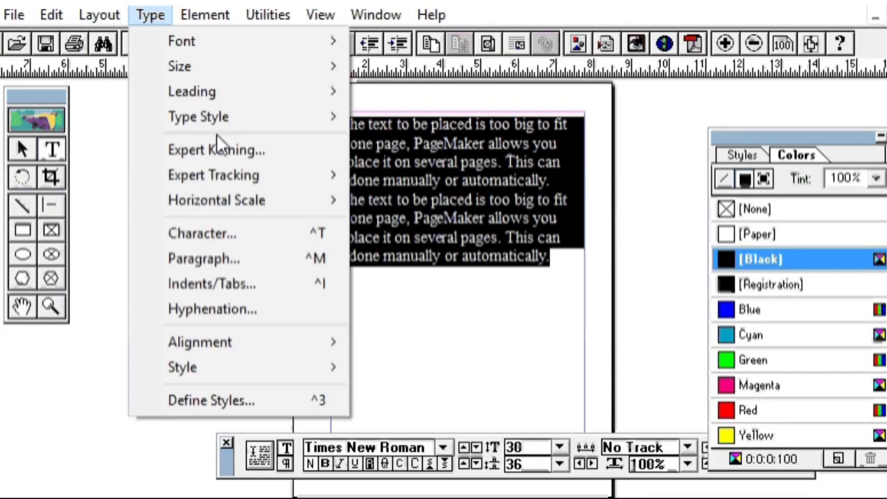
left_click(271, 234)
left_click_drag(458, 145, 463, 305)
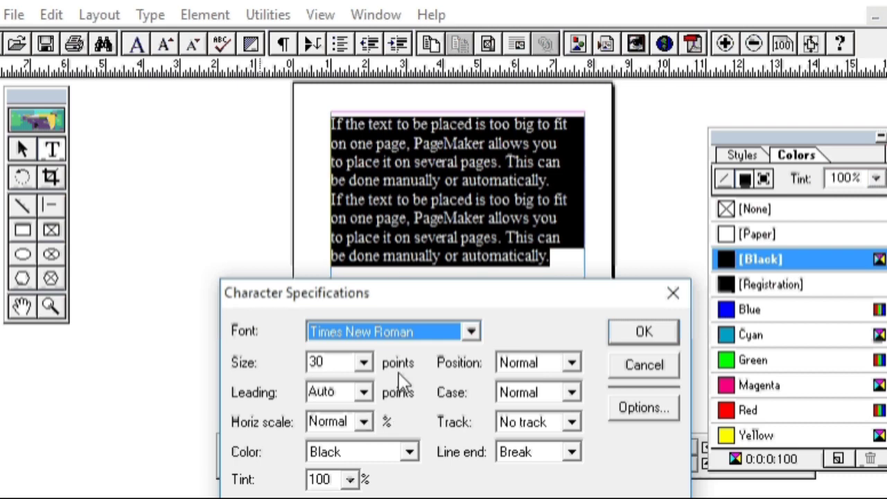
left_click_drag(434, 303, 416, 156)
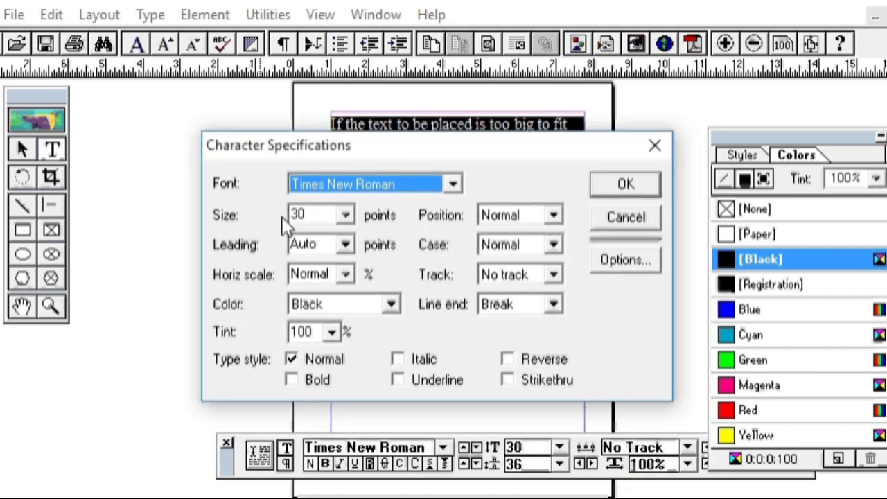
- Look through the font, size, leading and horizontal scale choices in the Character Specifications
left_click(455, 184)
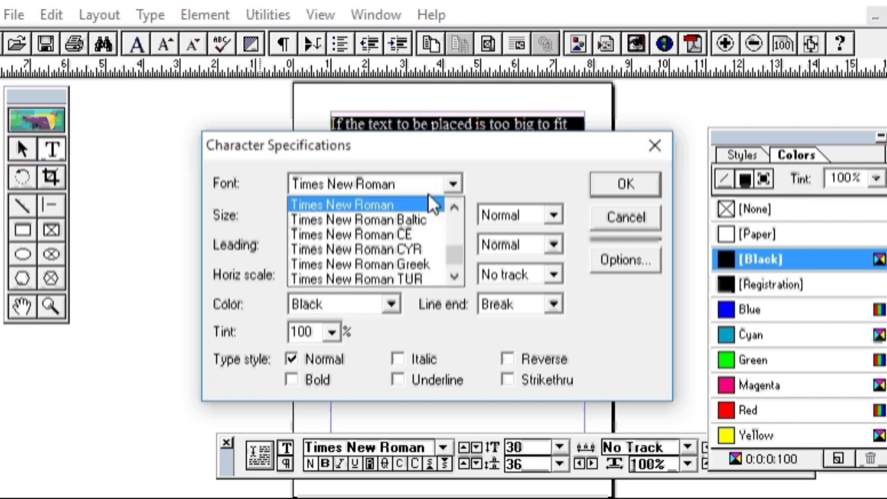
scroll(367, 246, "up", 15)
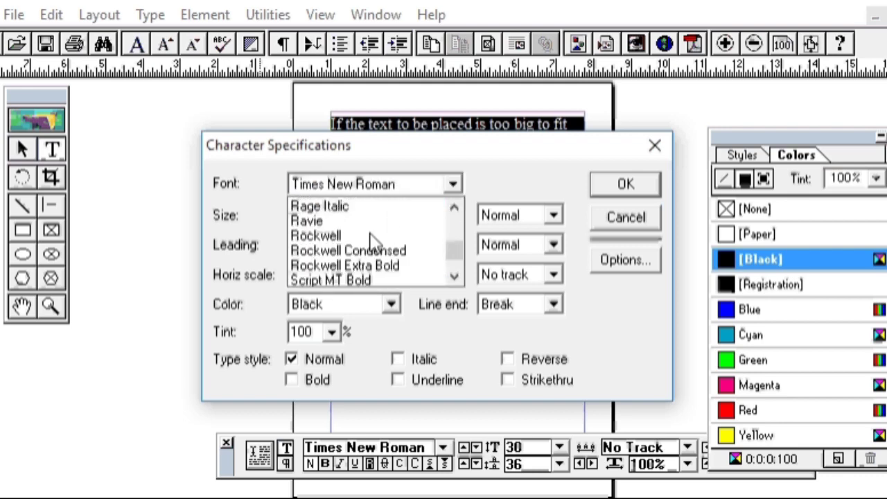
scroll(371, 239, "up", 15)
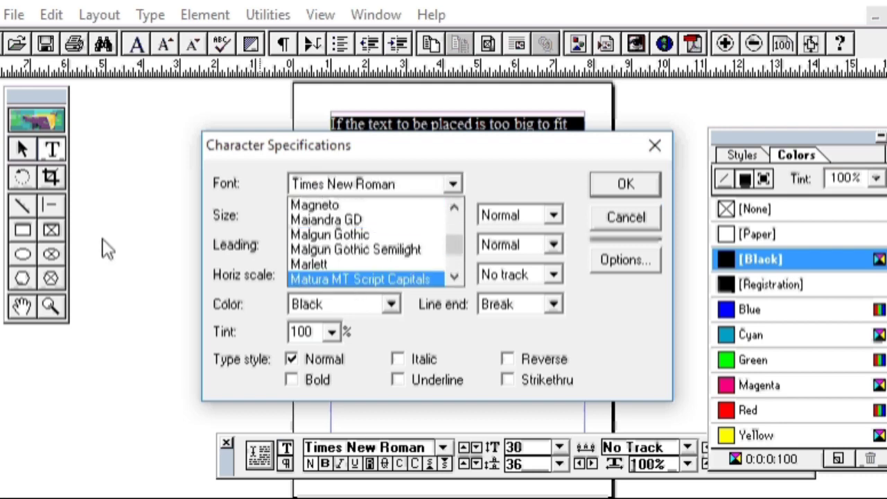
left_click(105, 247)
left_click(345, 217)
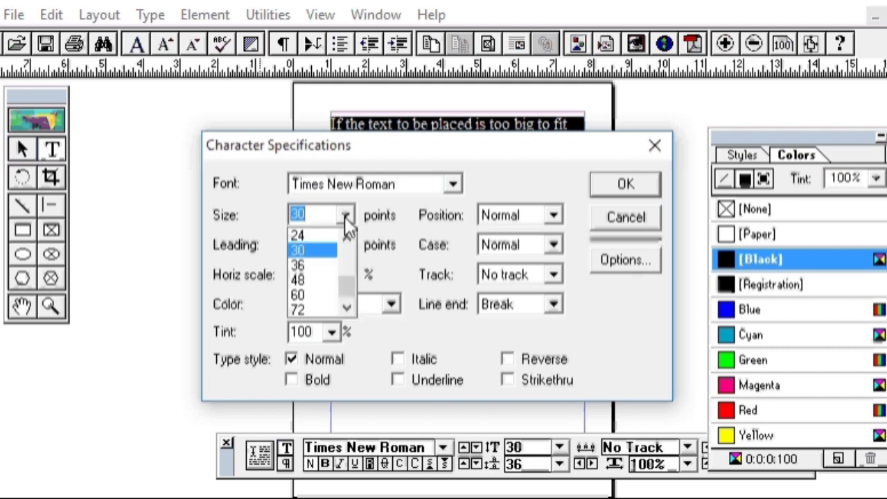
left_click(346, 219)
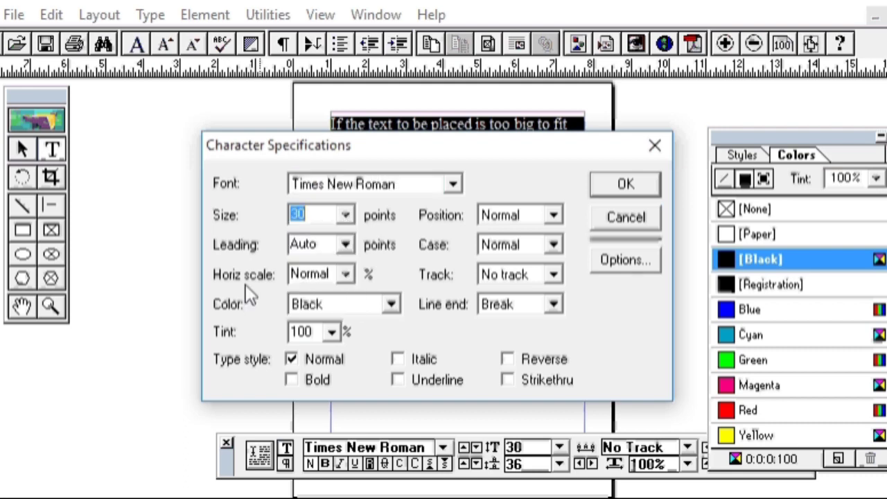
left_click(344, 248)
left_click(345, 247)
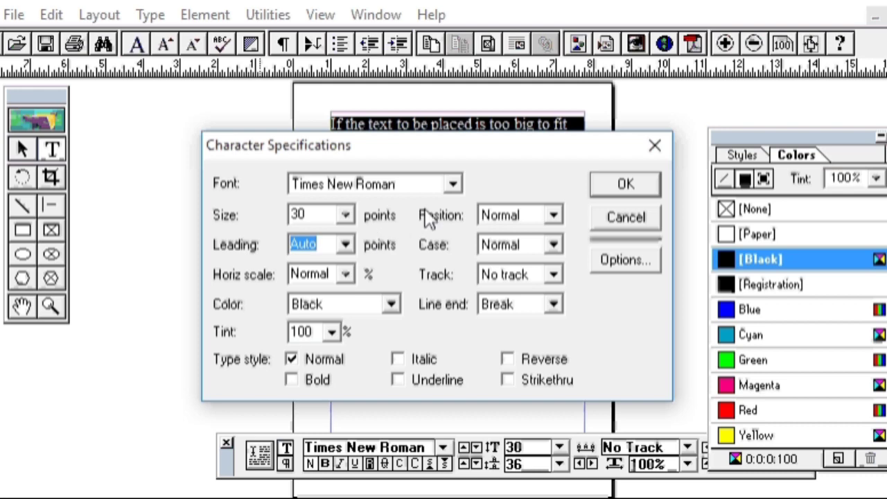
left_click(349, 275)
left_click(347, 336)
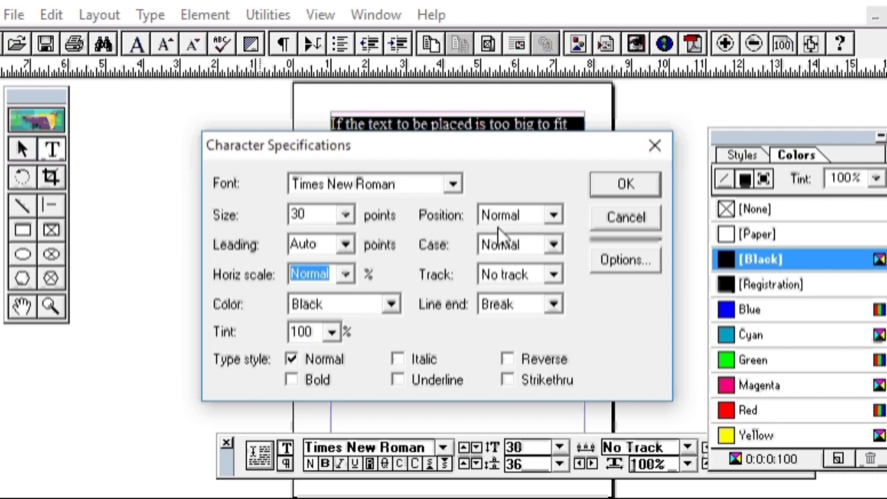
- Look at the available case, track and line end choices without changing them
left_click(555, 247)
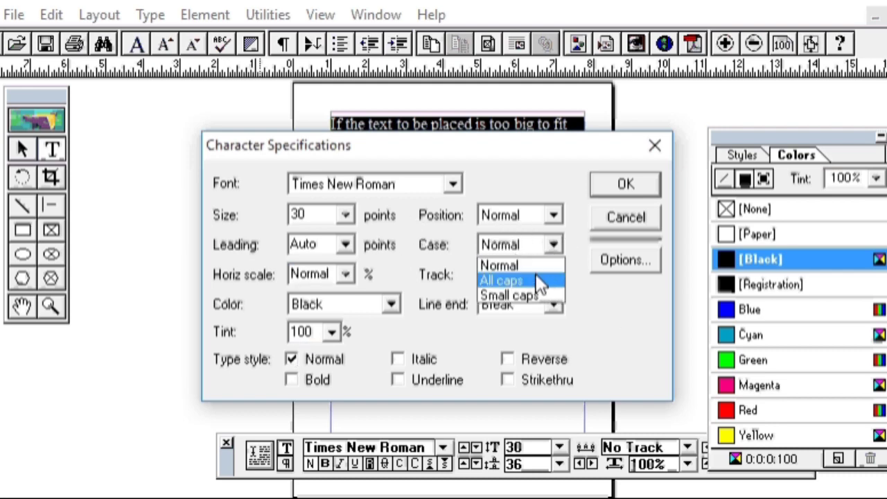
left_click(611, 305)
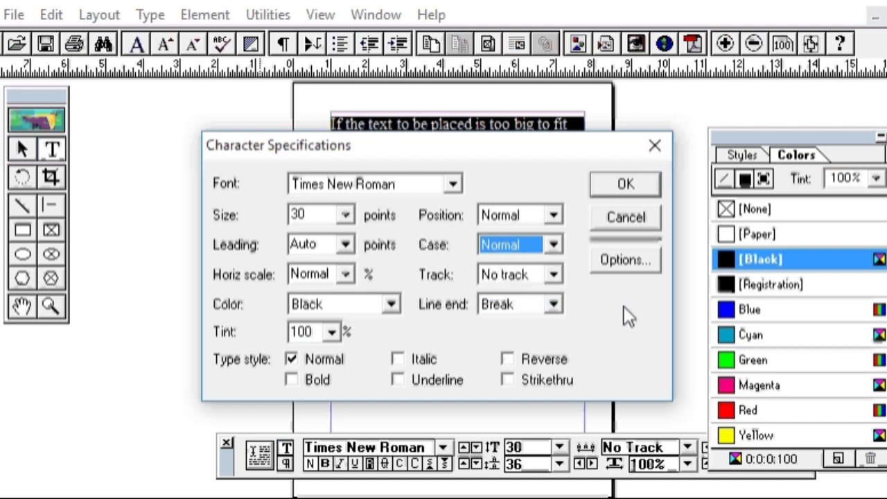
left_click(556, 275)
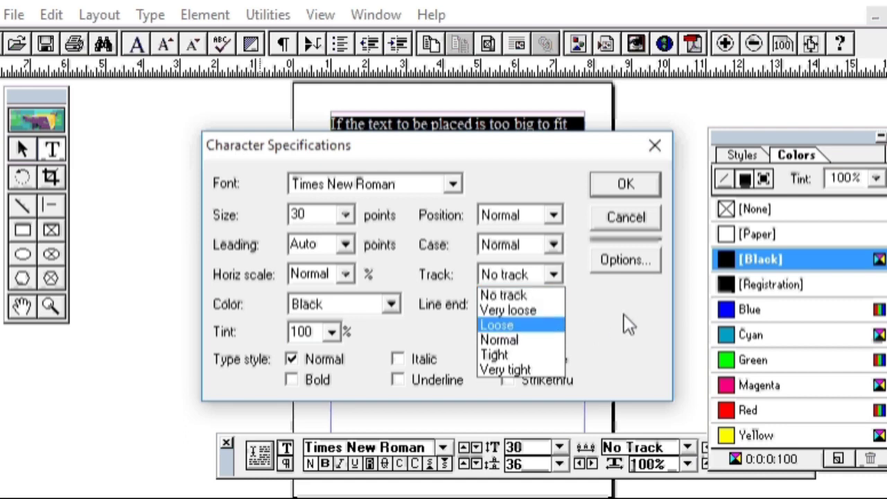
left_click(624, 314)
left_click(554, 306)
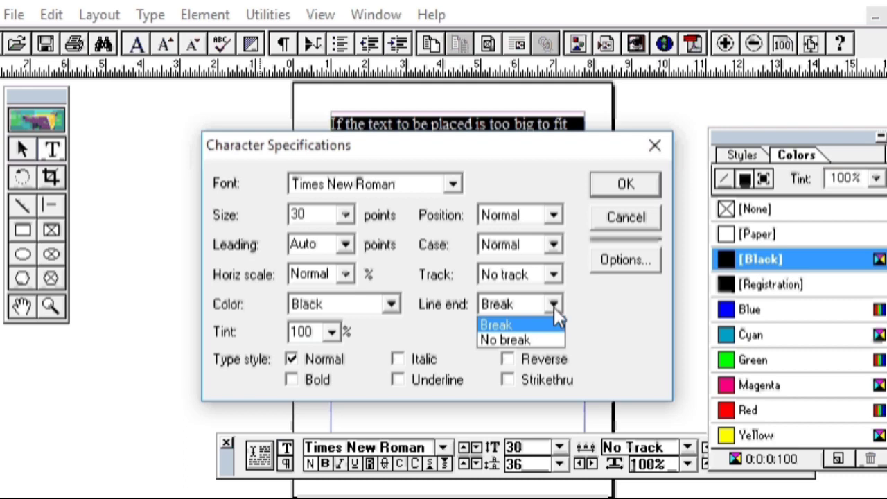
left_click(632, 326)
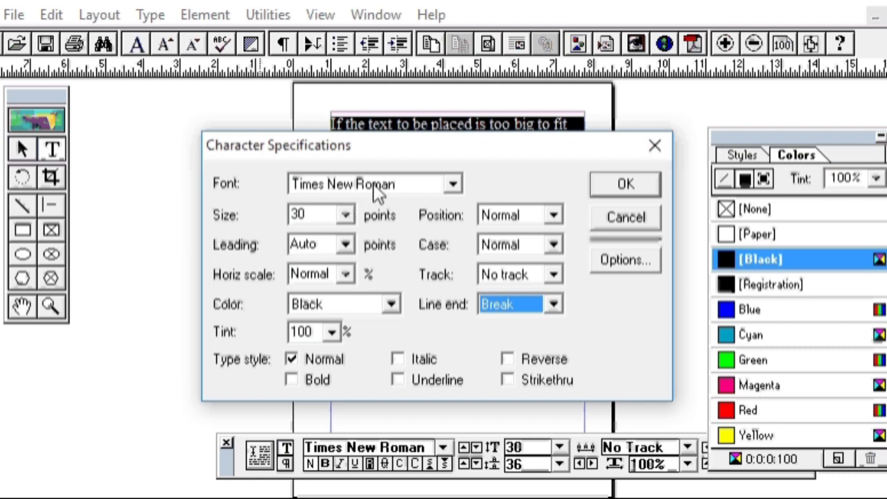
- Move the Character Specifications dialog clear of the selected paragraphs and set their font to Arial Black
left_click_drag(390, 163, 382, 313)
left_click(441, 340)
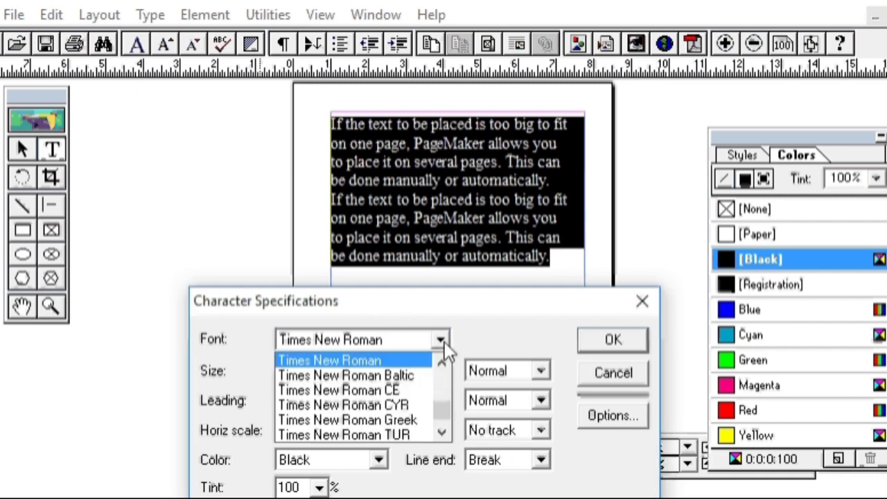
left_click_drag(440, 406, 441, 374)
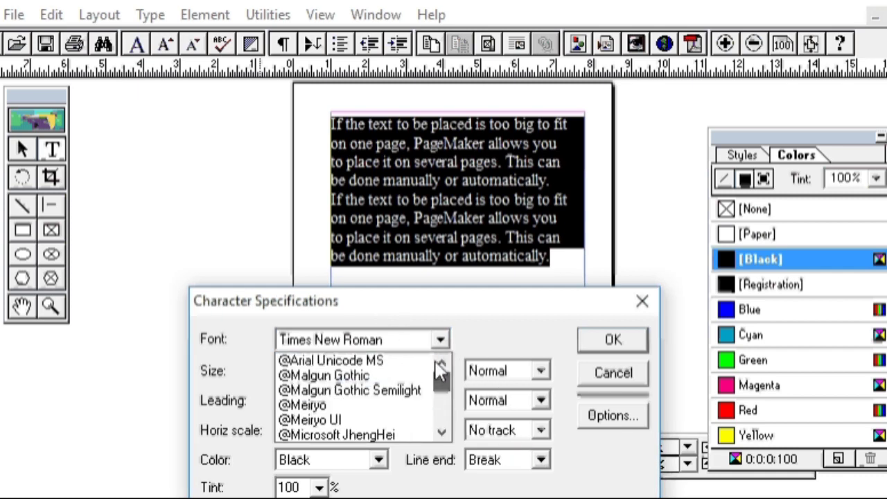
scroll(423, 388, "down", 8)
scroll(375, 416, "down", 4)
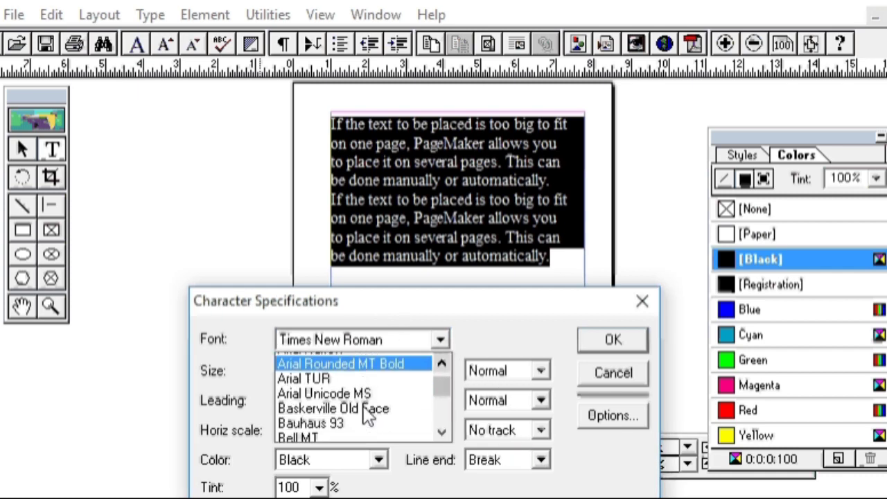
scroll(342, 423, "up", 5)
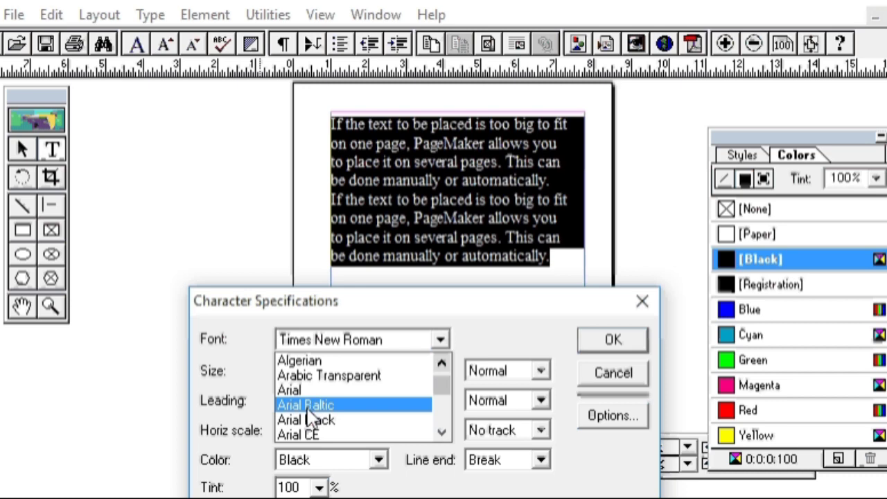
left_click(312, 422)
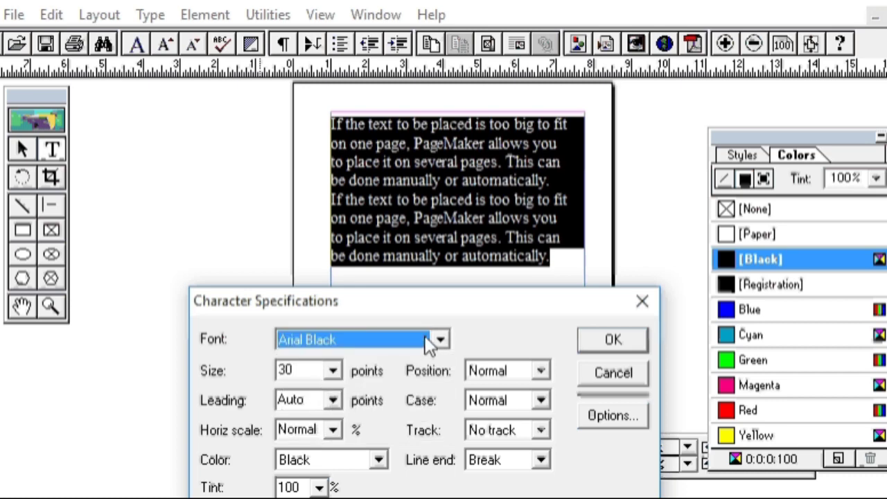
- Set the text size to 36 points and the leading to 35 points
left_click(333, 376)
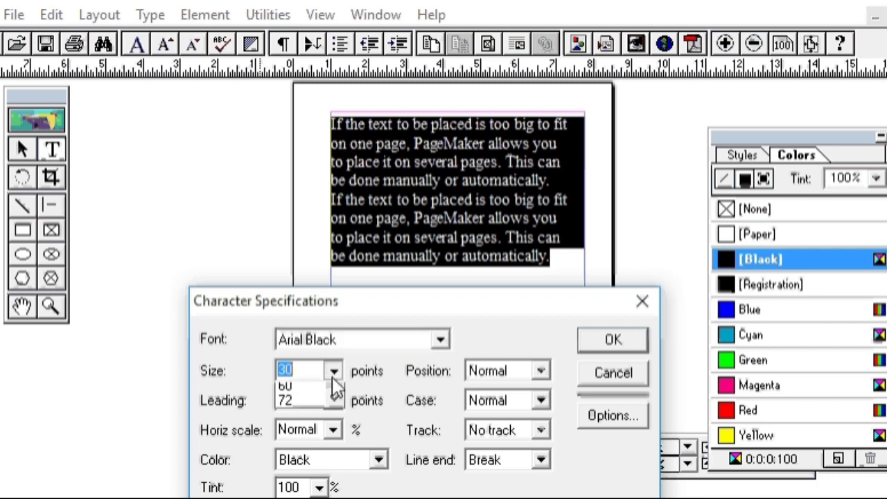
left_click(295, 419)
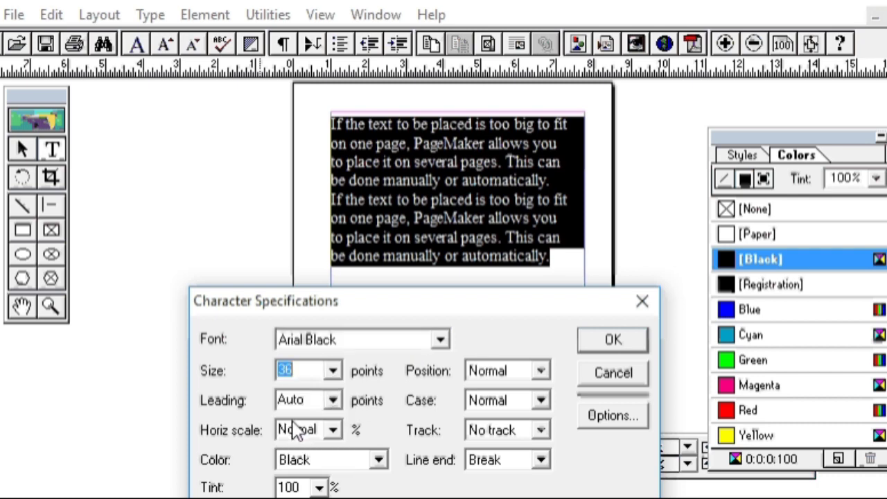
left_click(333, 400)
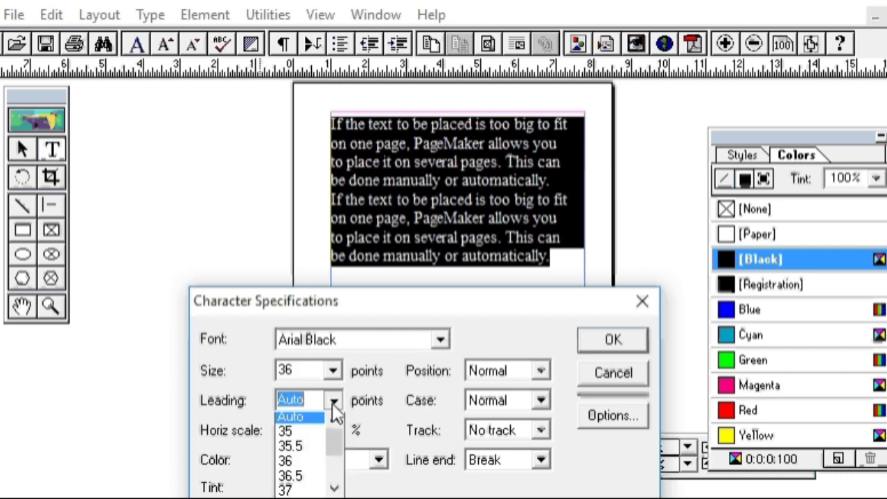
left_click(286, 437)
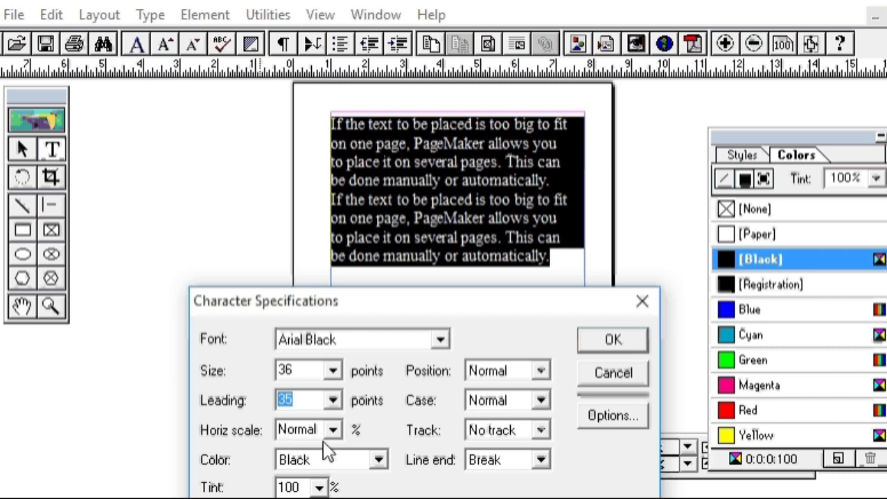
left_click(333, 403)
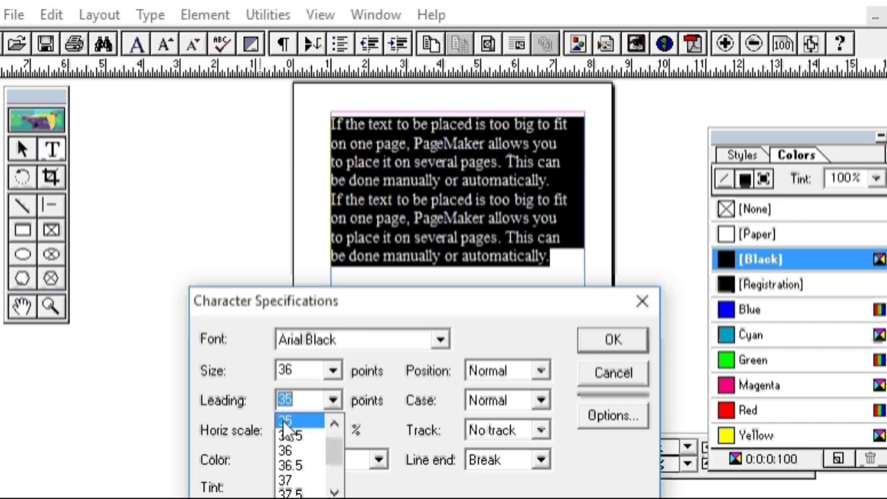
left_click(232, 418)
- Set the text color to Green and the type style to Bold
left_click(378, 460)
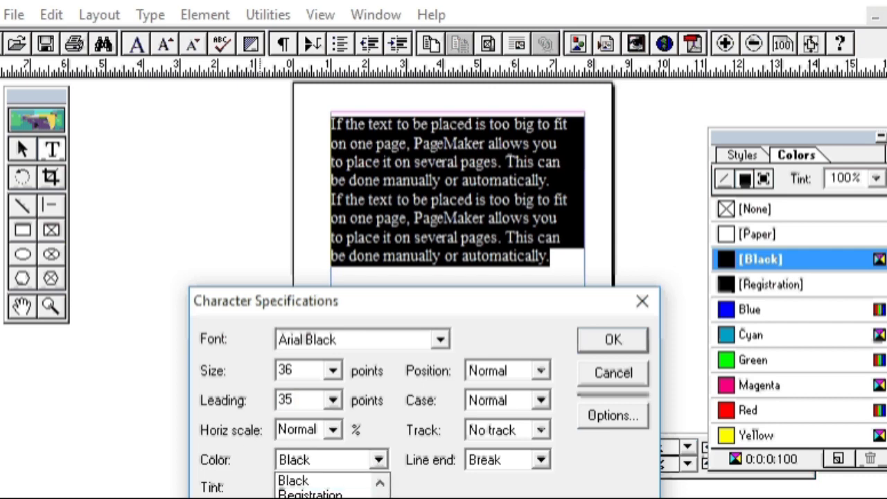
left_click(318, 498)
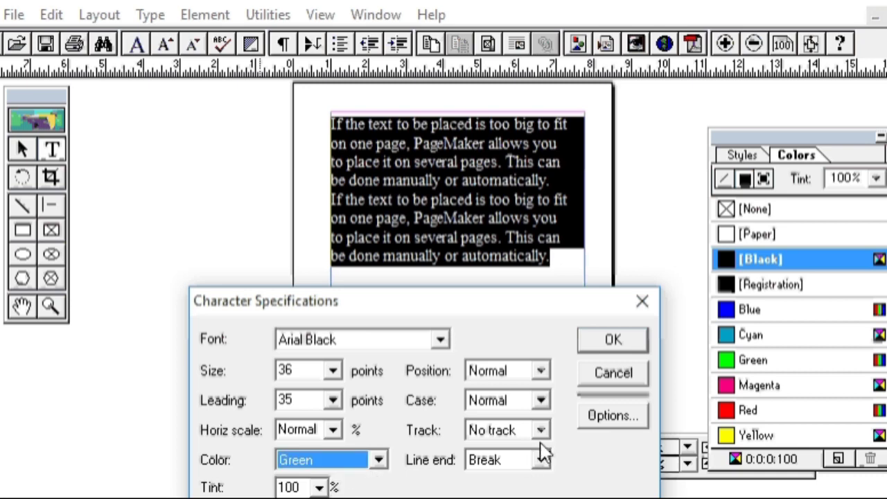
key("Tab")
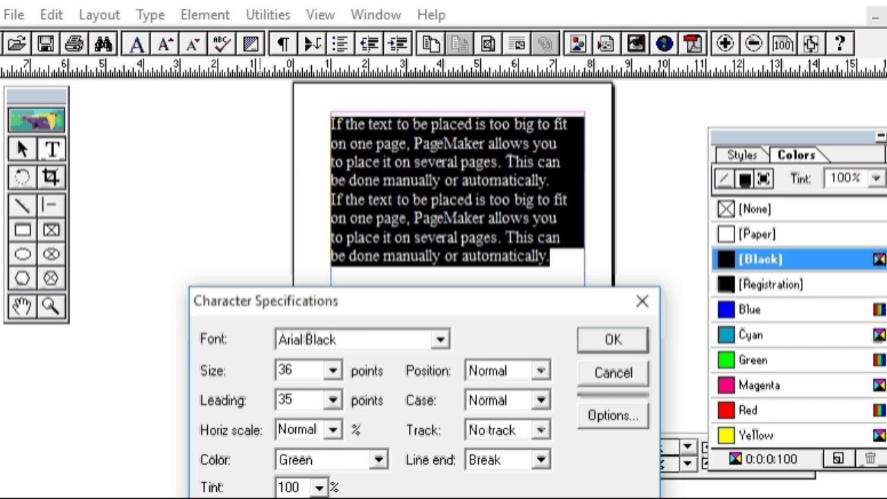
left_click_drag(369, 305, 338, 159)
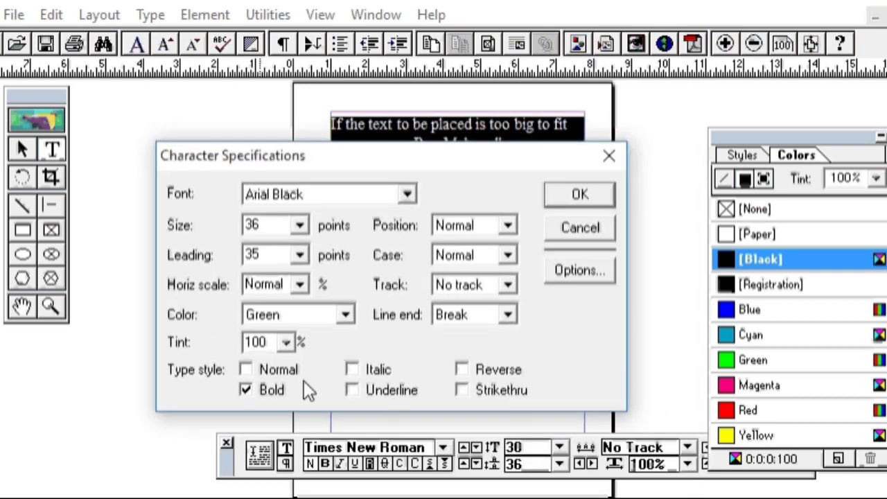
- Try the Strikethru, Reverse, Italic and Underline type styles, and apply the specifications to both paragraphs with only Bold kept
left_click(462, 390)
left_click(462, 370)
left_click(352, 370)
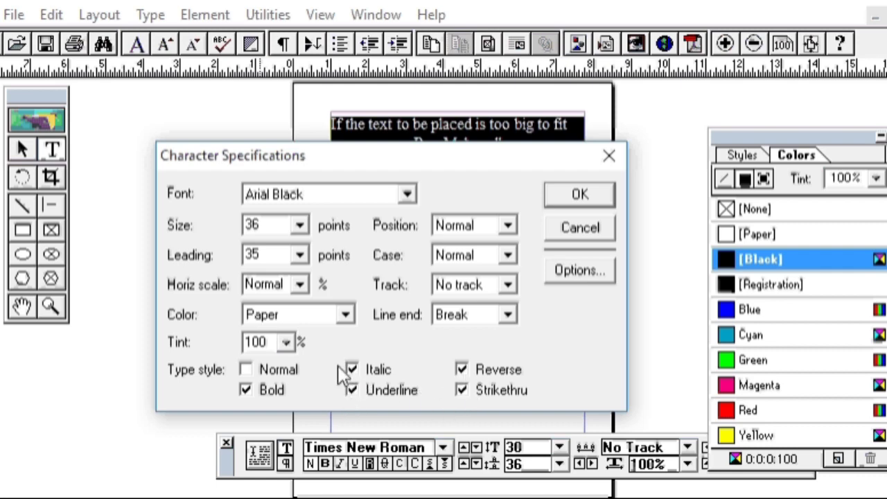
left_click(246, 369)
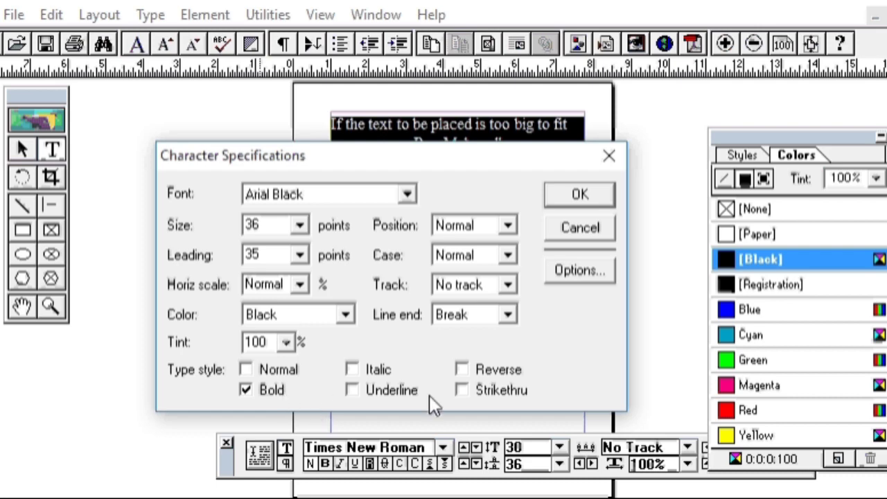
left_click(577, 200)
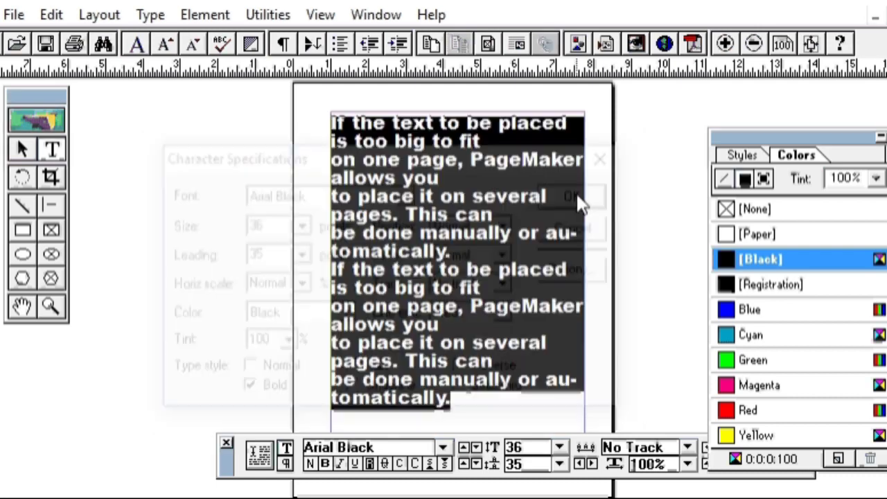
left_click(195, 330)
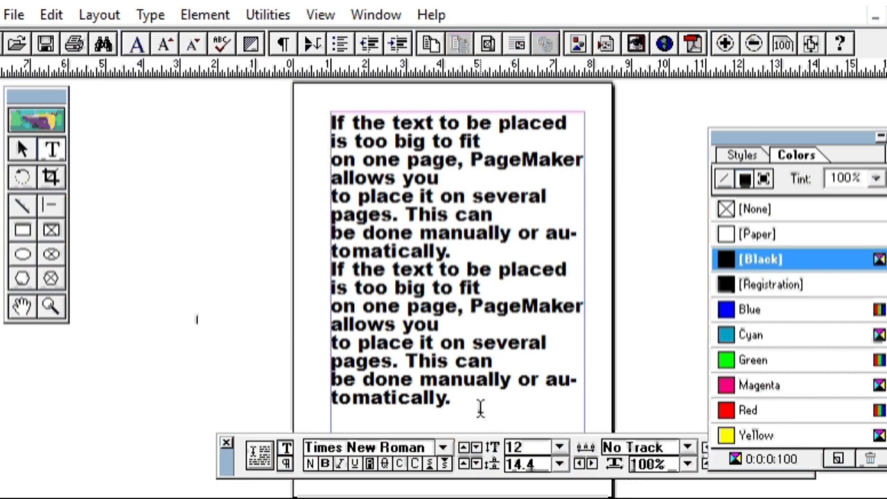
- Reselect both paragraphs and change their color to Green through the Character Specifications
left_click_drag(471, 407, 266, 89)
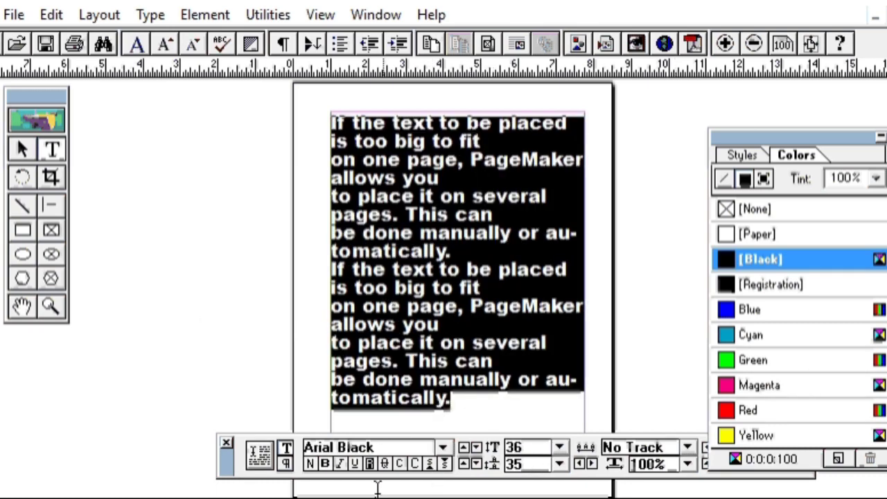
left_click(149, 15)
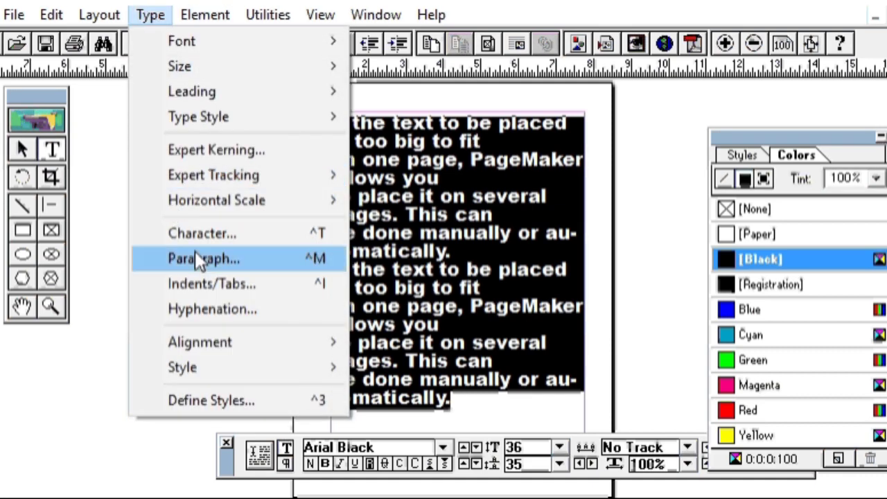
left_click(221, 239)
left_click(403, 289)
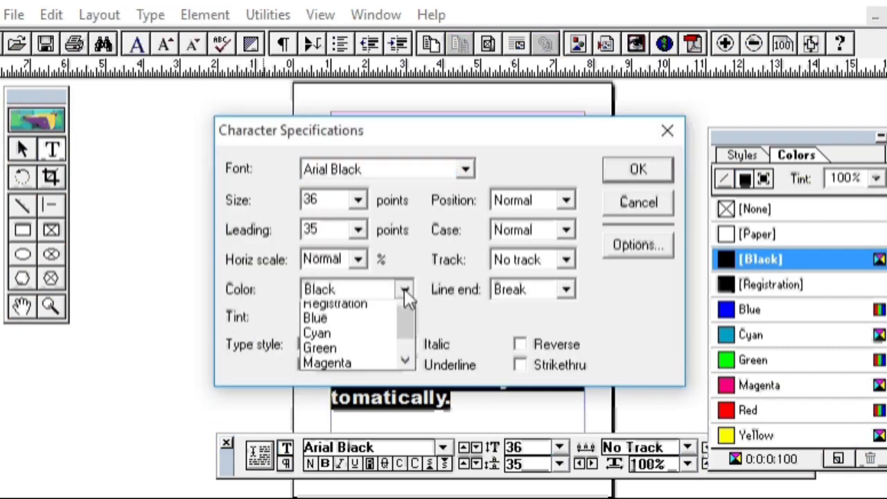
left_click(324, 370)
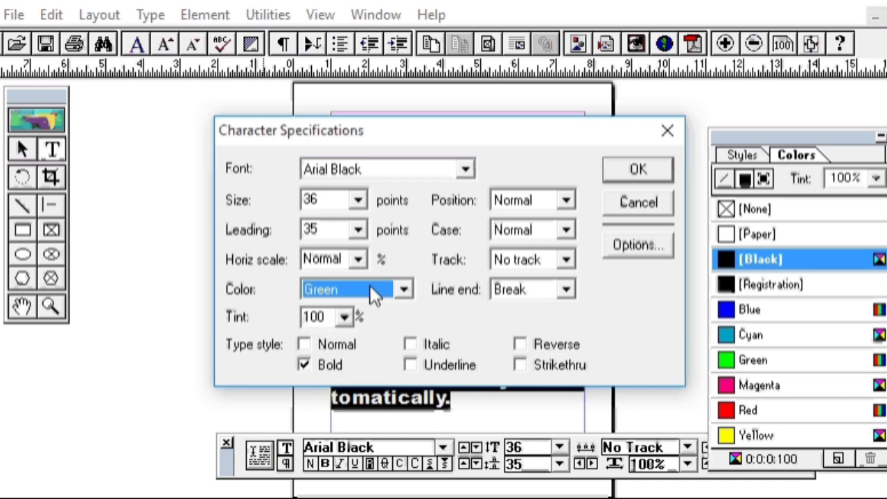
left_click(650, 172)
left_click(194, 273)
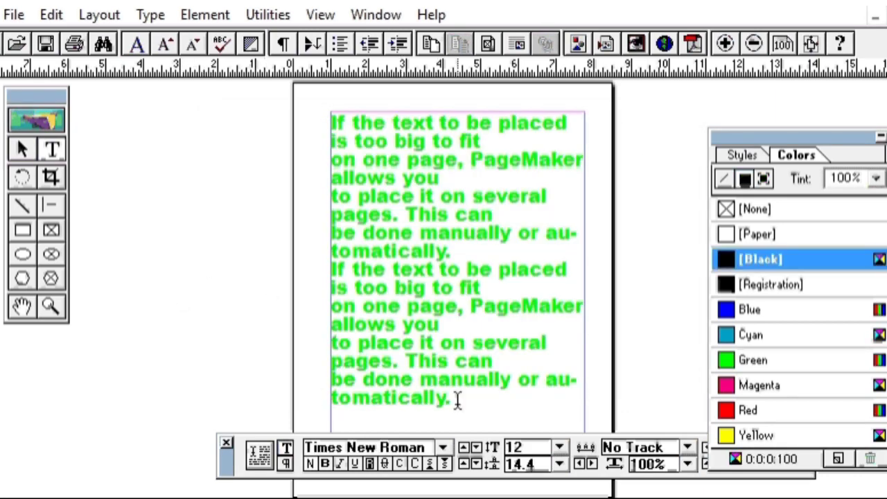
- Select both paragraphs, change their color to Magenta through the Character Specifications, and deselect them
left_click_drag(452, 400, 239, 45)
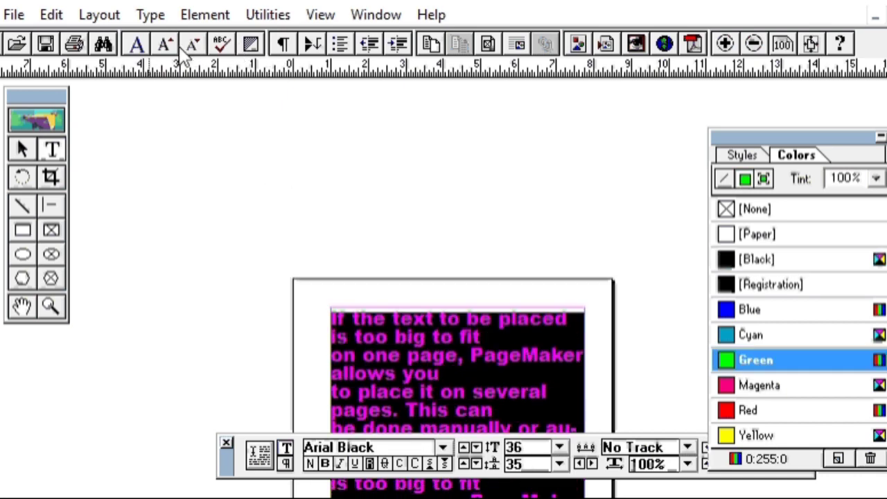
left_click(152, 15)
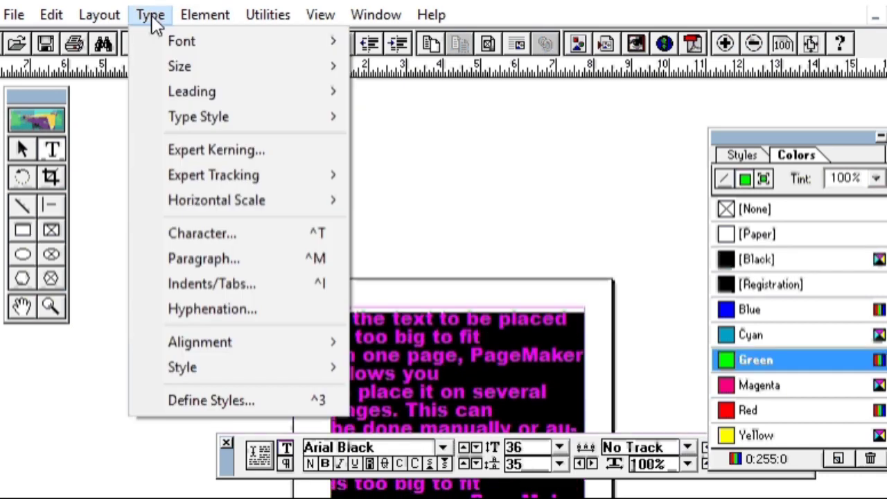
left_click(228, 233)
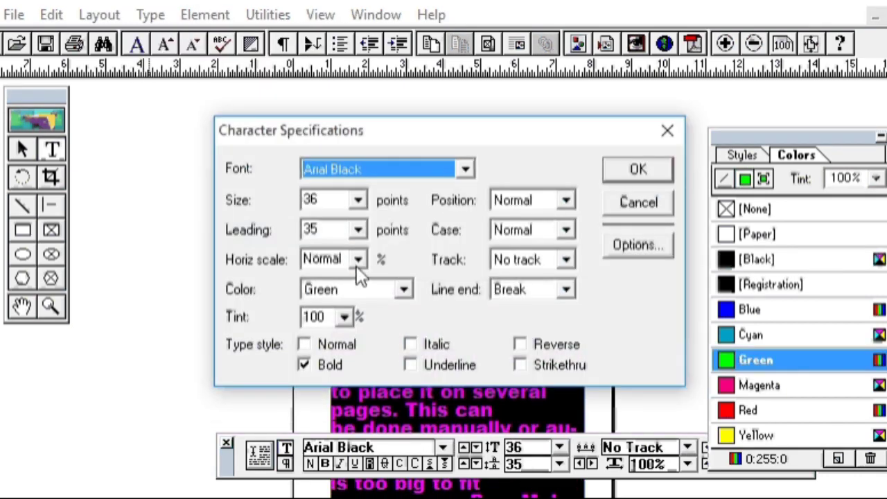
left_click(403, 290)
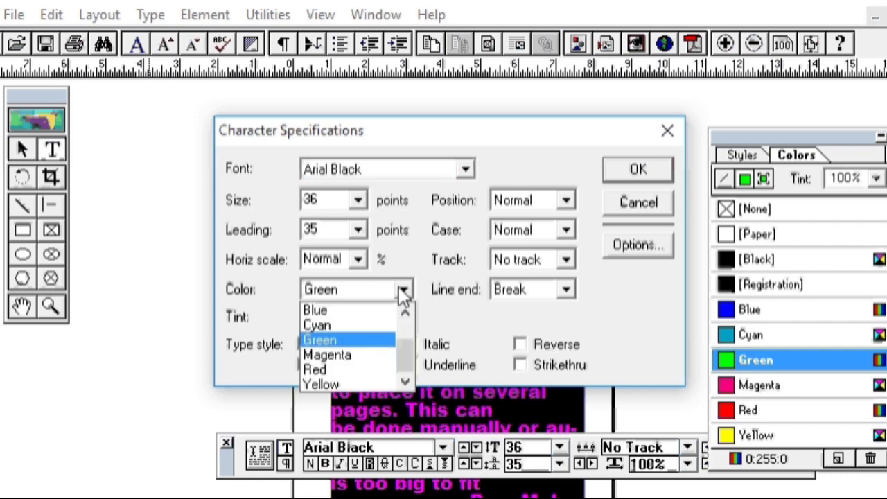
left_click(332, 357)
left_click(633, 171)
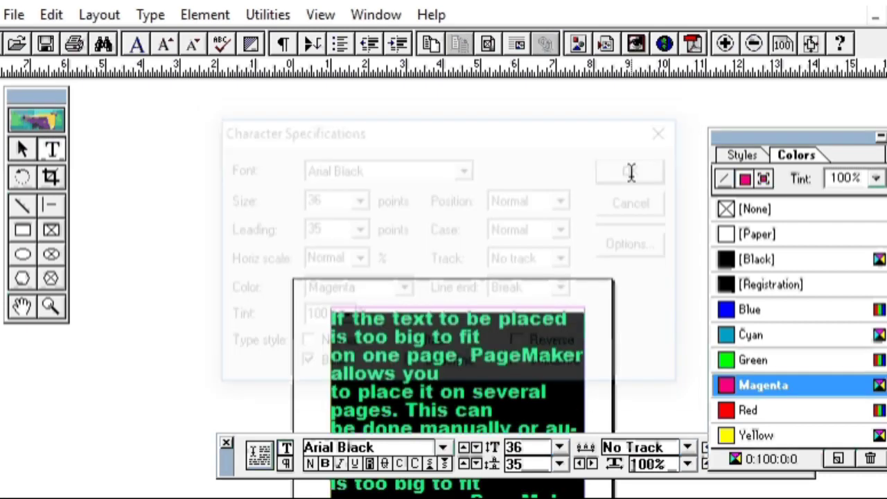
left_click(307, 312)
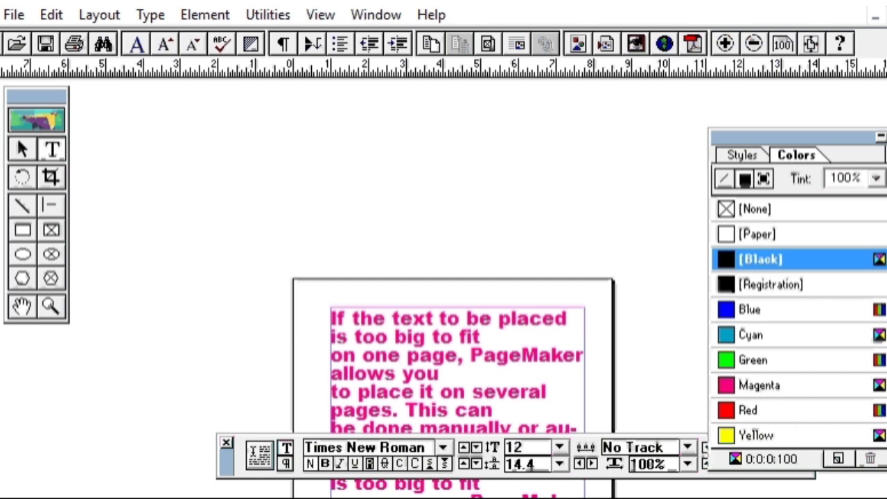
- Select both paragraphs again and set their leading to 36 points through the Character Specifications
scroll(307, 312, "down", 5)
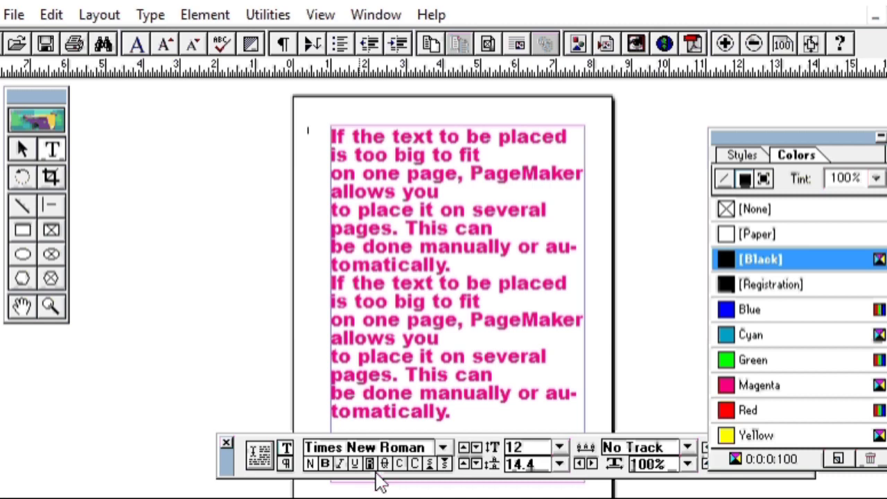
left_click_drag(452, 412, 263, 117)
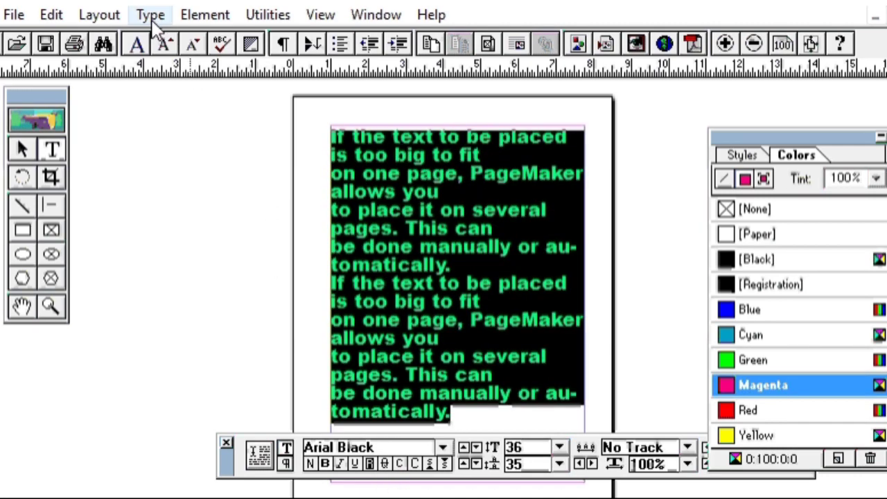
left_click(201, 15)
left_click(147, 19)
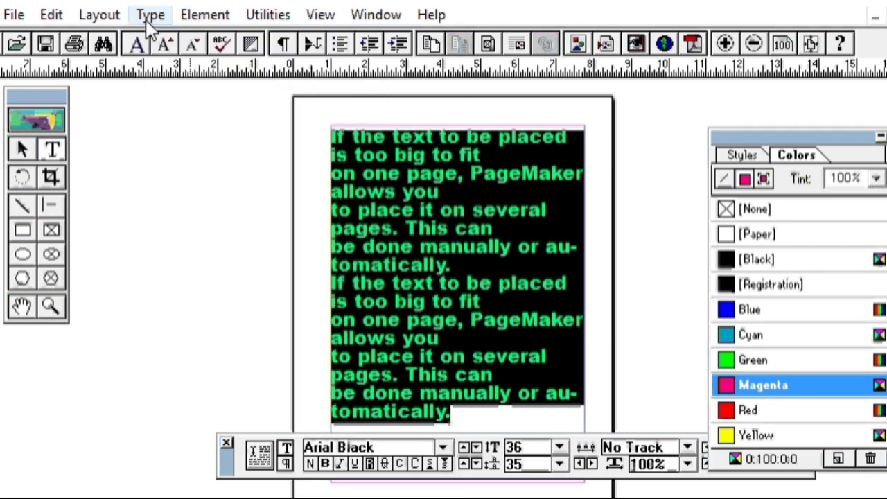
left_click(147, 20)
left_click(208, 234)
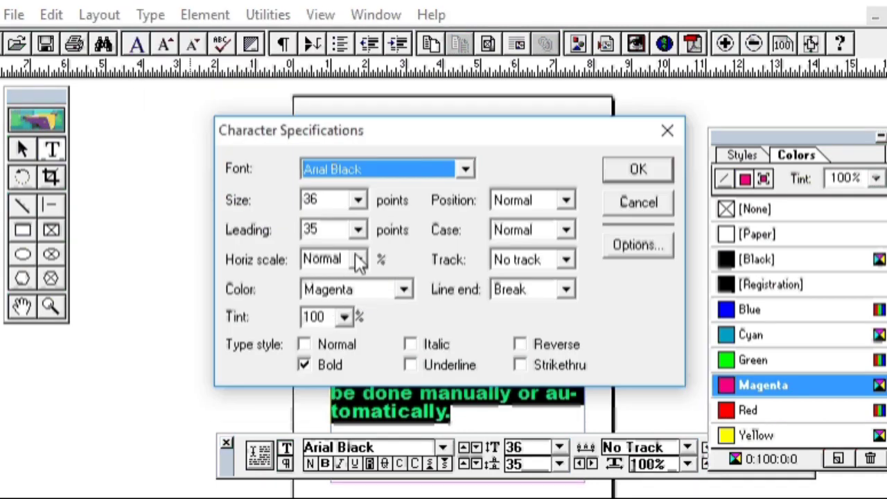
left_click(359, 230)
left_click(416, 147)
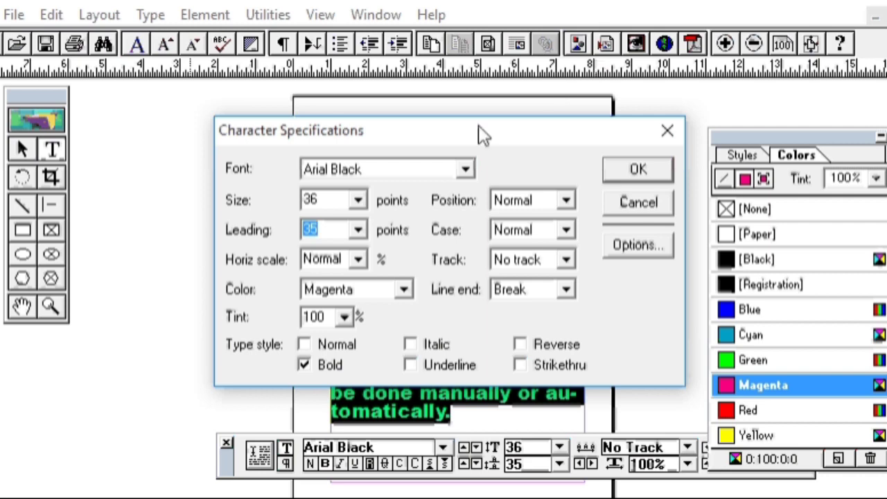
left_click_drag(479, 132, 739, 0)
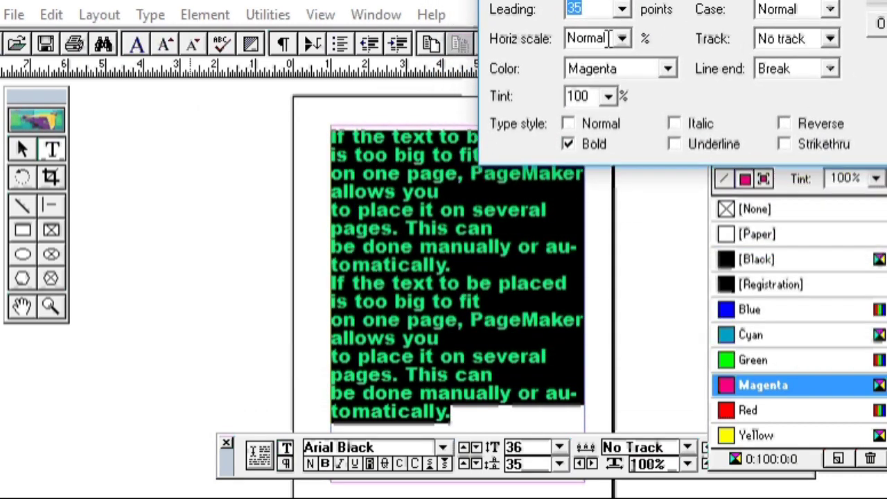
left_click(621, 8)
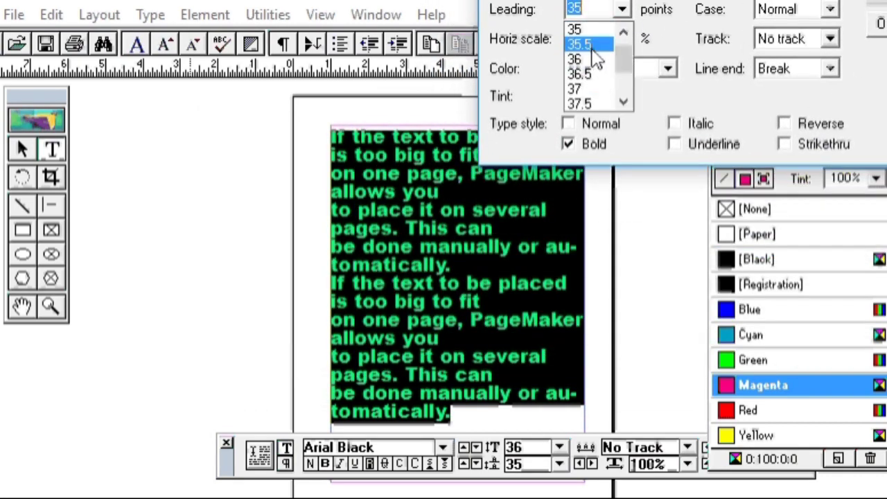
left_click(590, 62)
key("Return")
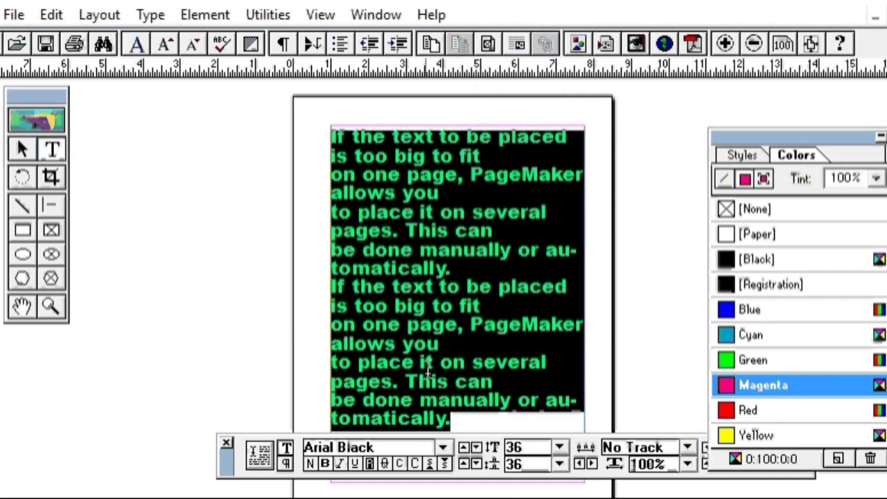
- Try 54 points for the leading in the Character Specifications, apply 37.5 points instead, and deselect the text
left_click(151, 15)
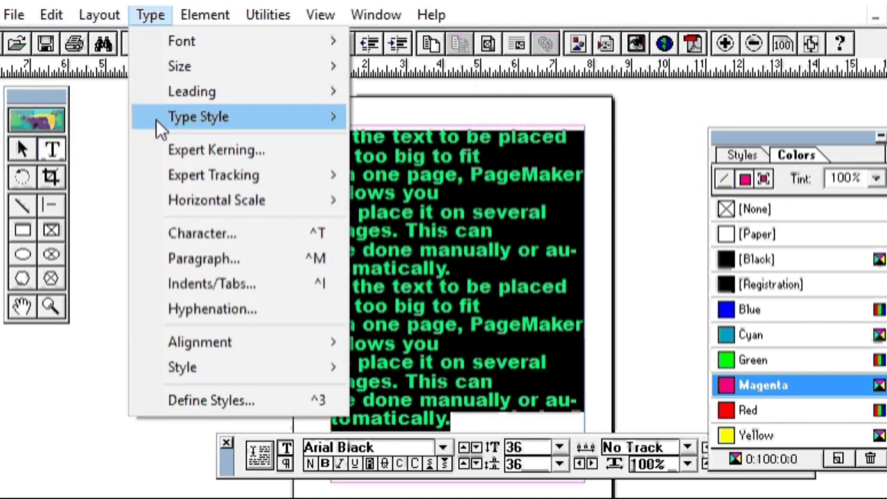
left_click(198, 231)
left_click_drag(361, 130, 728, 52)
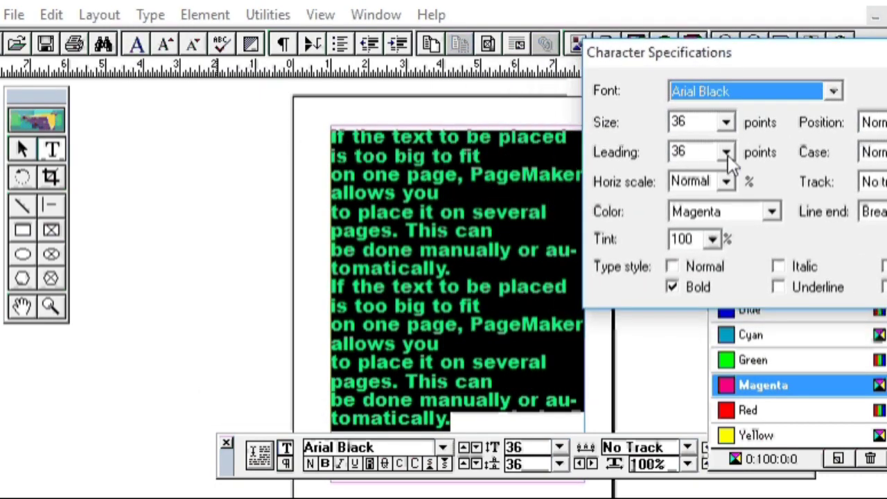
left_click(727, 153)
left_click(683, 244)
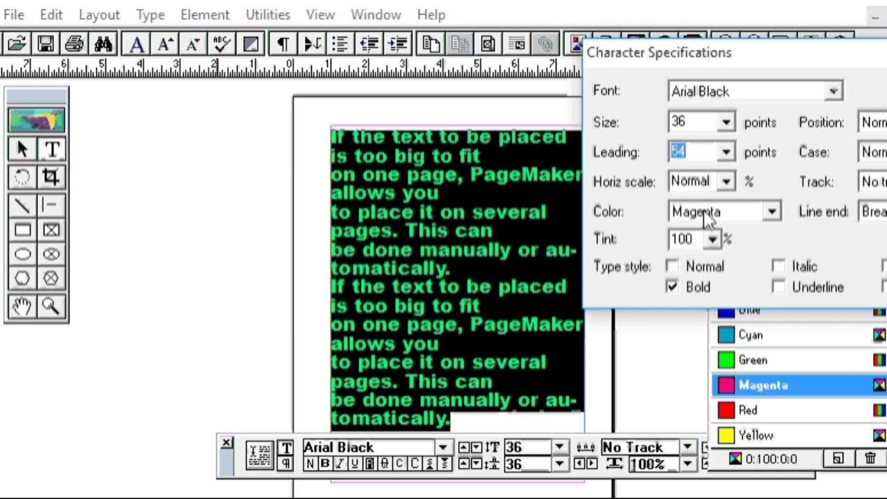
left_click(727, 153)
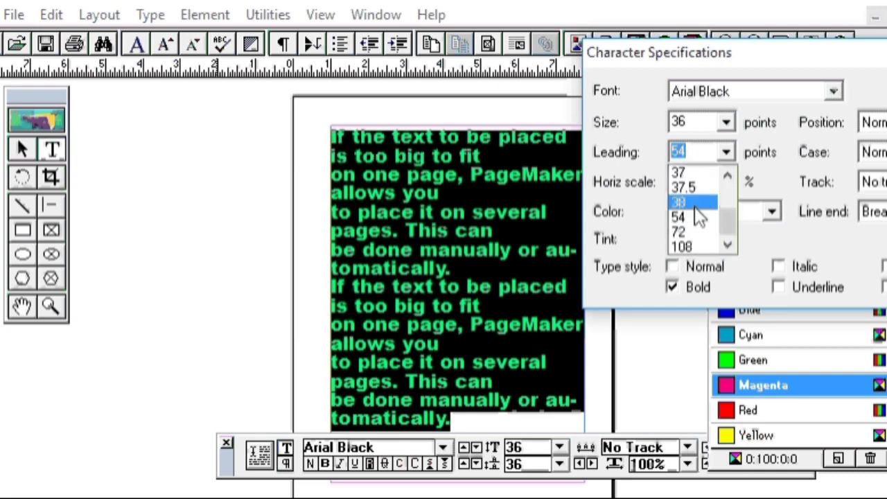
left_click(693, 188)
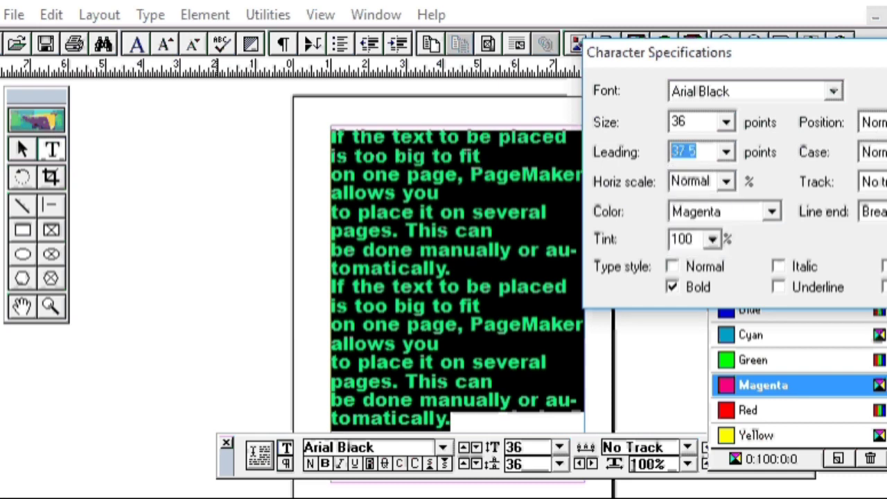
key("Return")
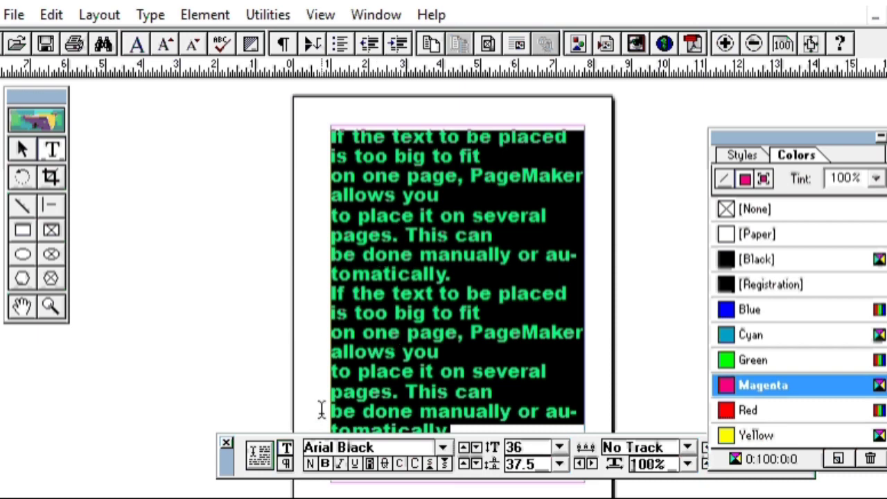
left_click(164, 306)
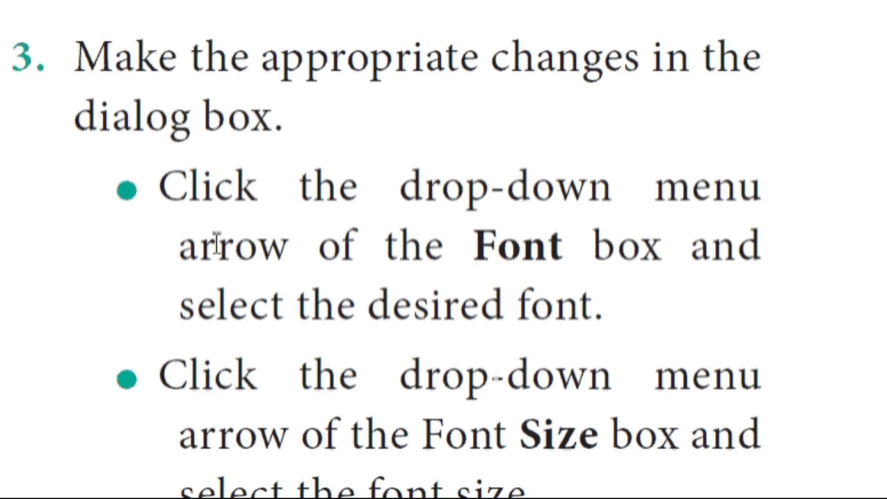
- Open the Character Specifications again and look over its Font and Position options
scroll(397, 208, "down", 1)
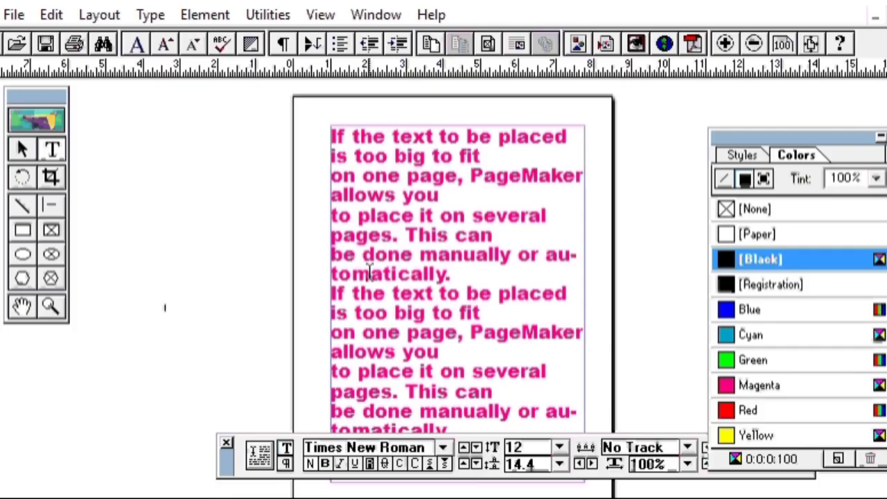
key("ctrl+t")
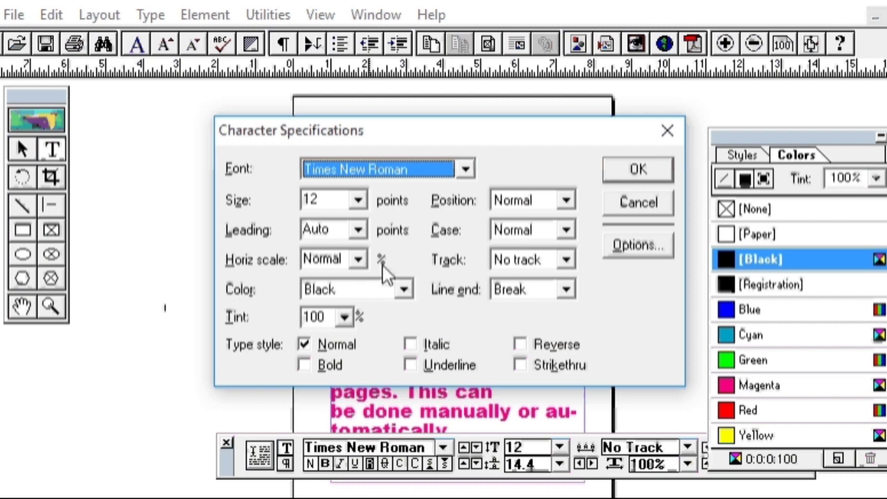
left_click(466, 170)
left_click(471, 173)
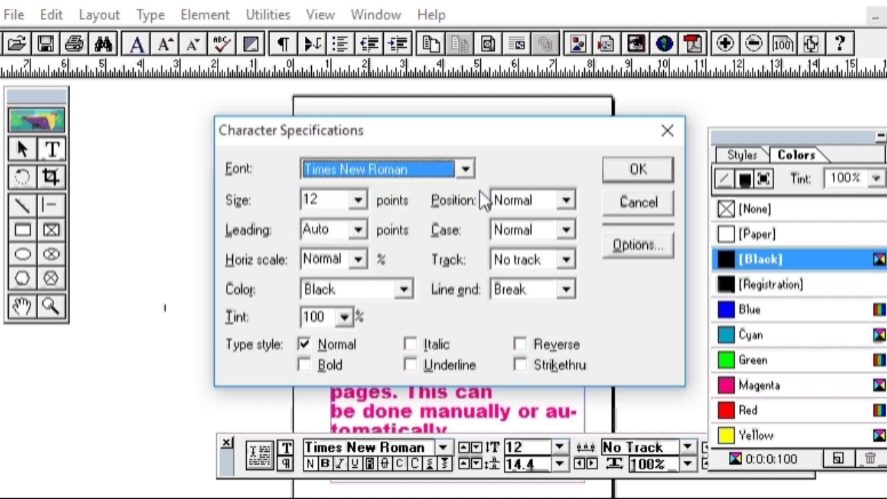
left_click(566, 201)
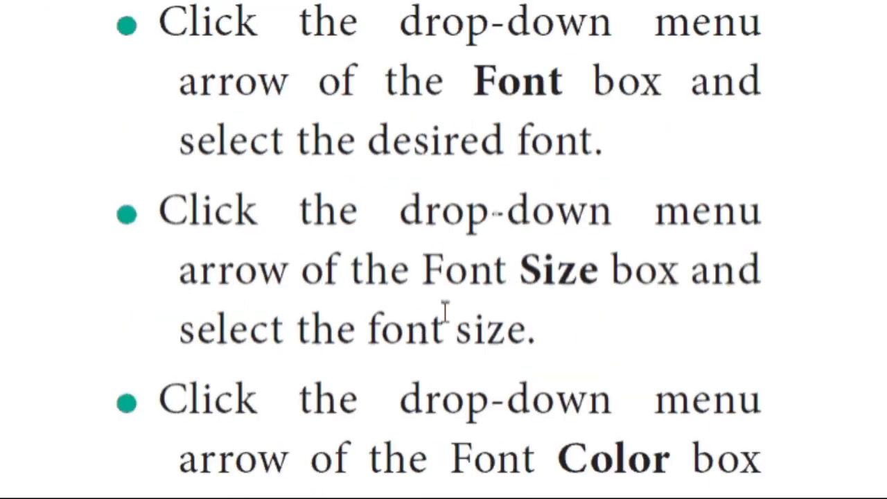
- Read the textbook's instructions on choosing the font, size, color and Bold, Italic or Underline style in the dialog
double_click(489, 82)
scroll(576, 291, "down", 2)
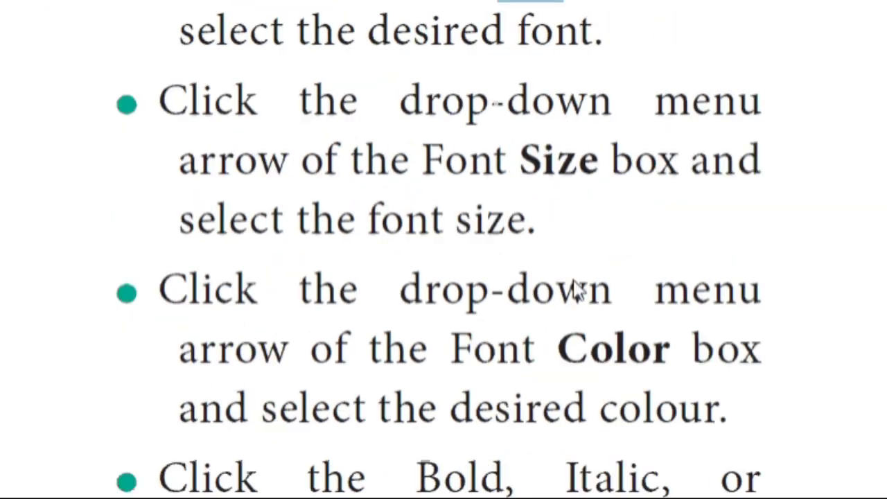
scroll(407, 367, "down", 3)
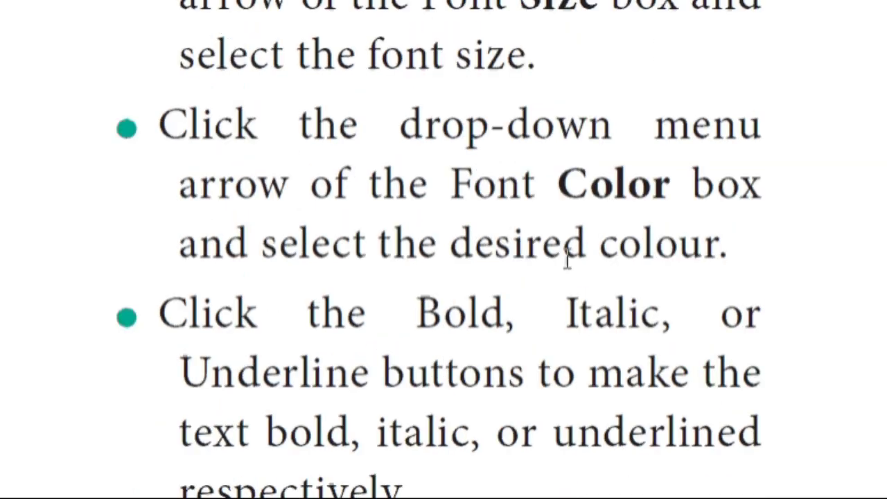
left_click_drag(450, 181, 618, 184)
left_click(454, 257)
left_click_drag(454, 253, 679, 251)
scroll(560, 394, "down", 2)
left_click_drag(418, 202, 434, 479)
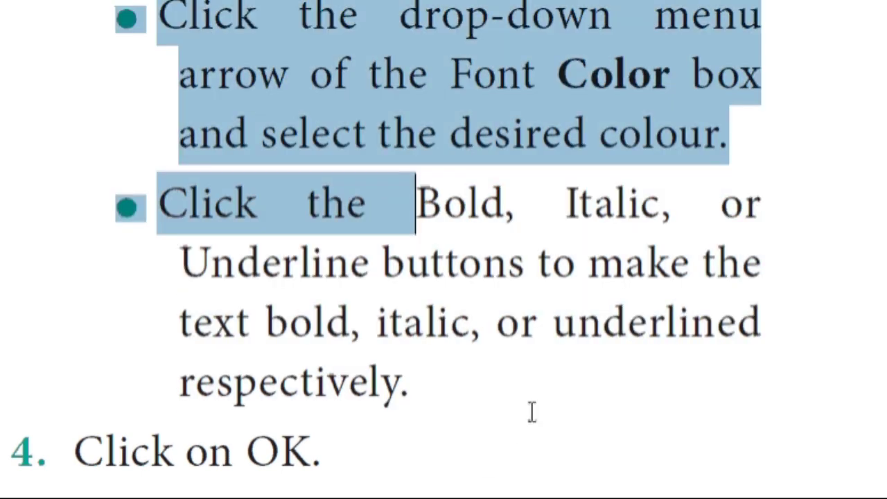
left_click_drag(532, 412, 388, 423)
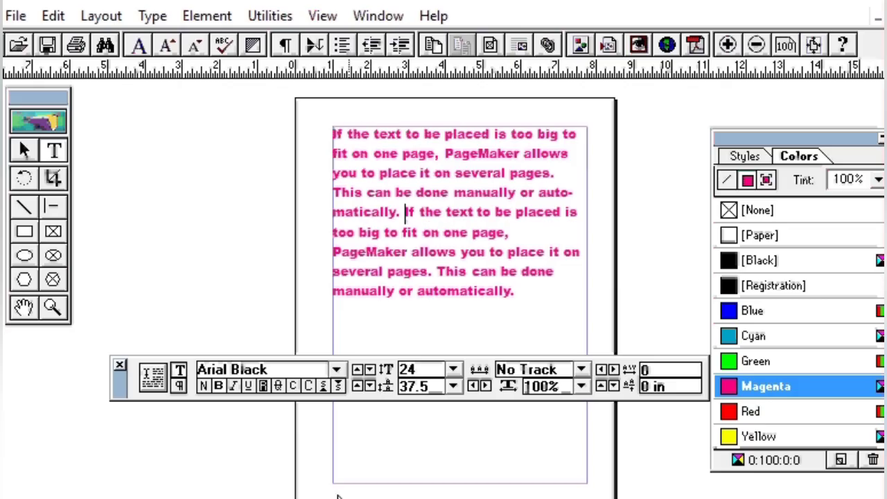
- Move the insertion point out of the text block to the empty pasteboard below the page's edge
left_click(215, 475)
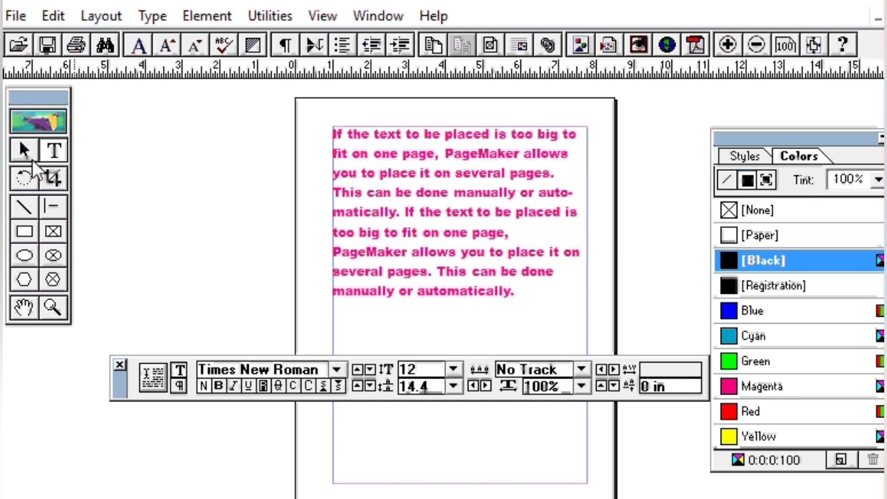